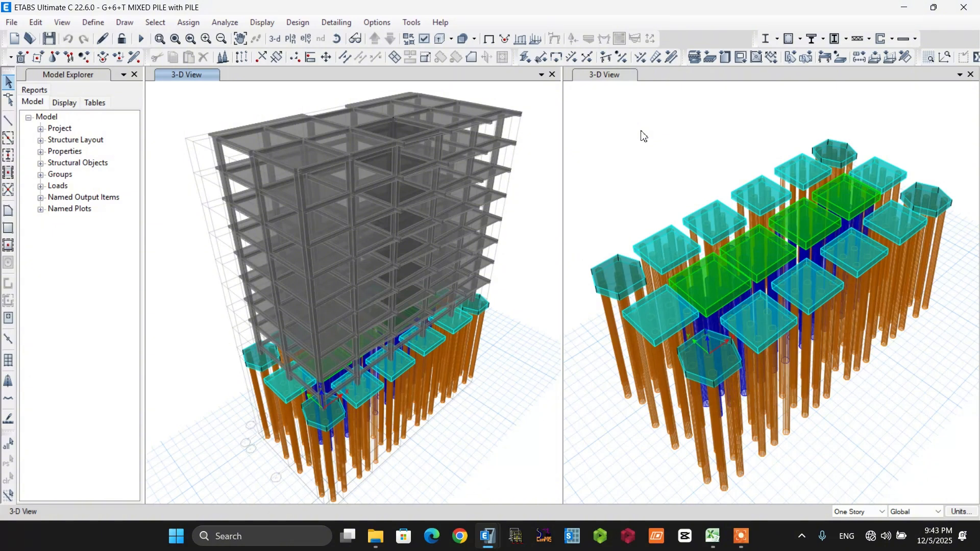
Close the second 3-D view and turn off Extrude Frames and Extrude Shells in the remaining view
left_click(971, 75)
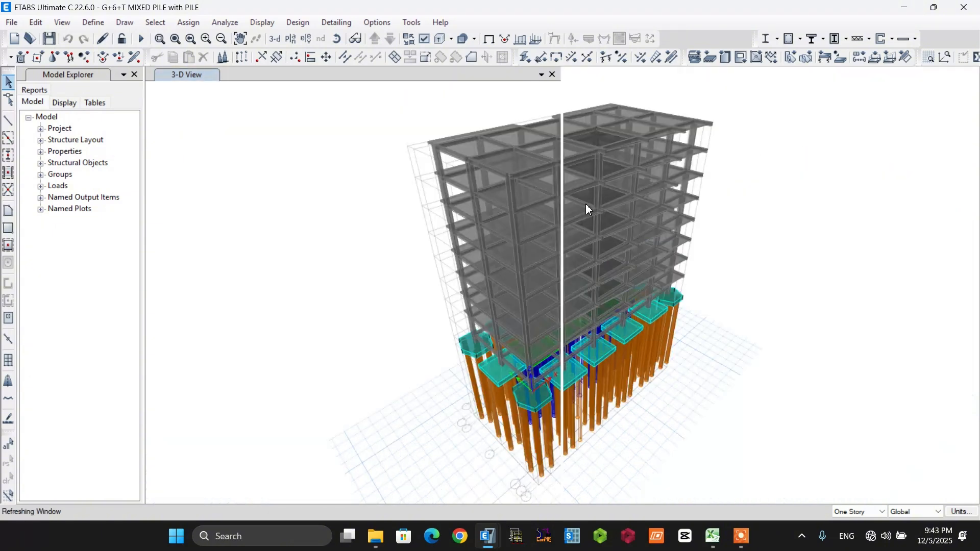
left_click(424, 39)
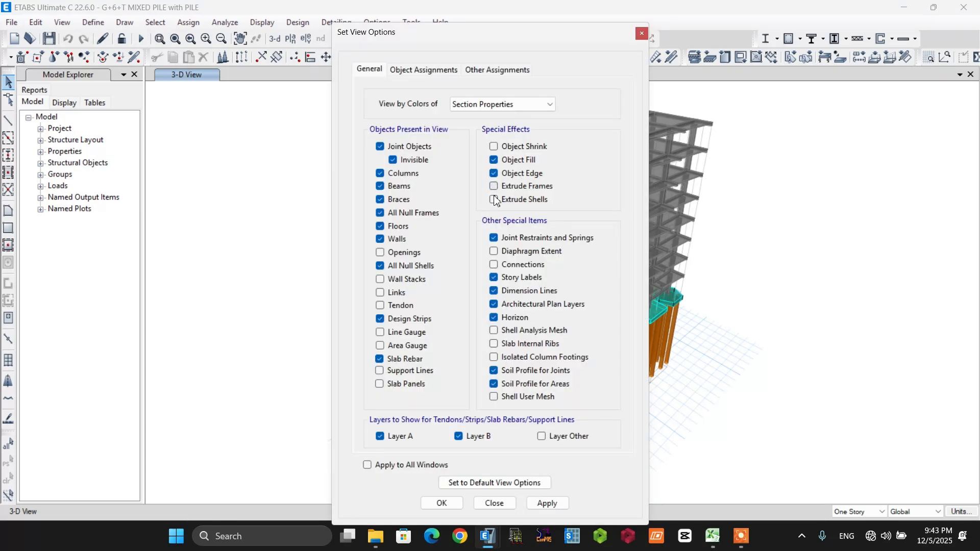
left_click(441, 504)
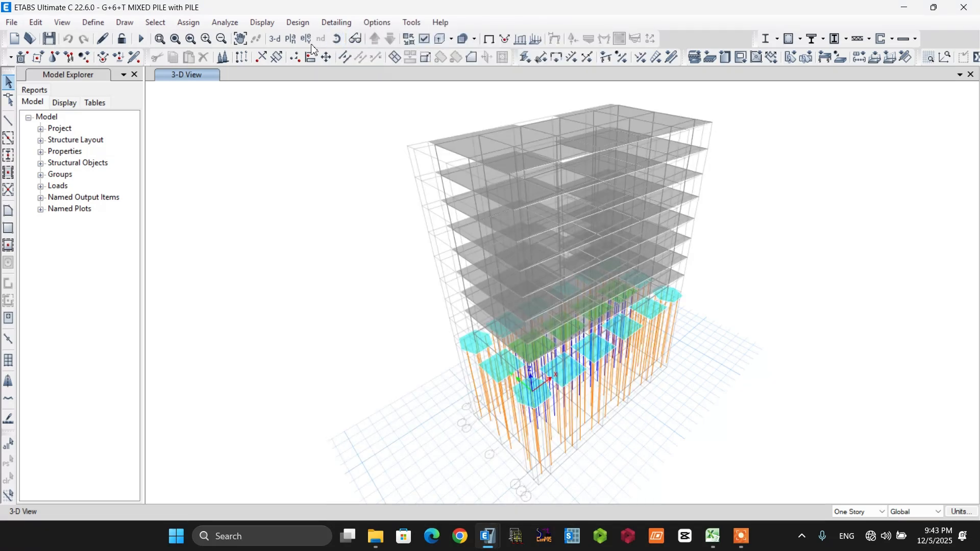
Show the plan view of the PC story level with the whole pile layout in view
left_click(291, 39)
left_click(438, 317)
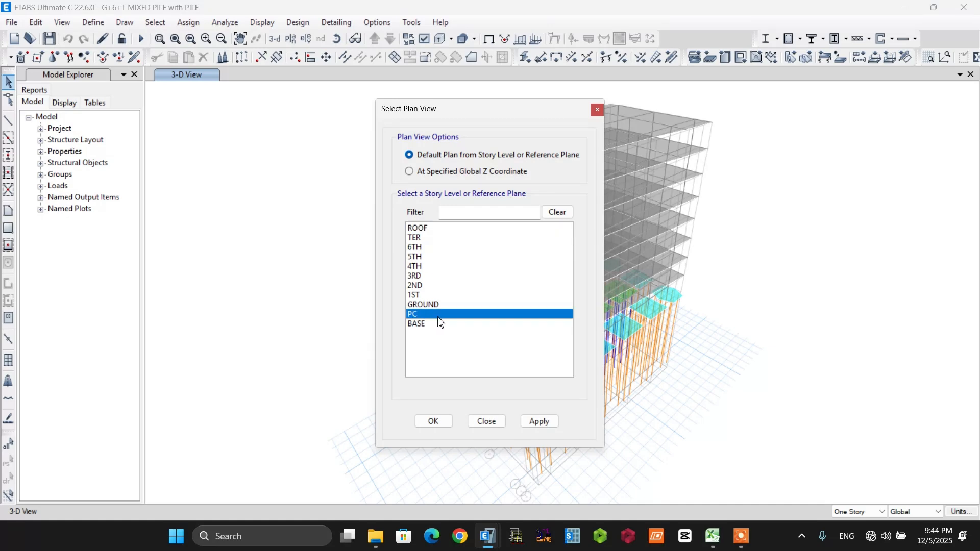
left_click(438, 423)
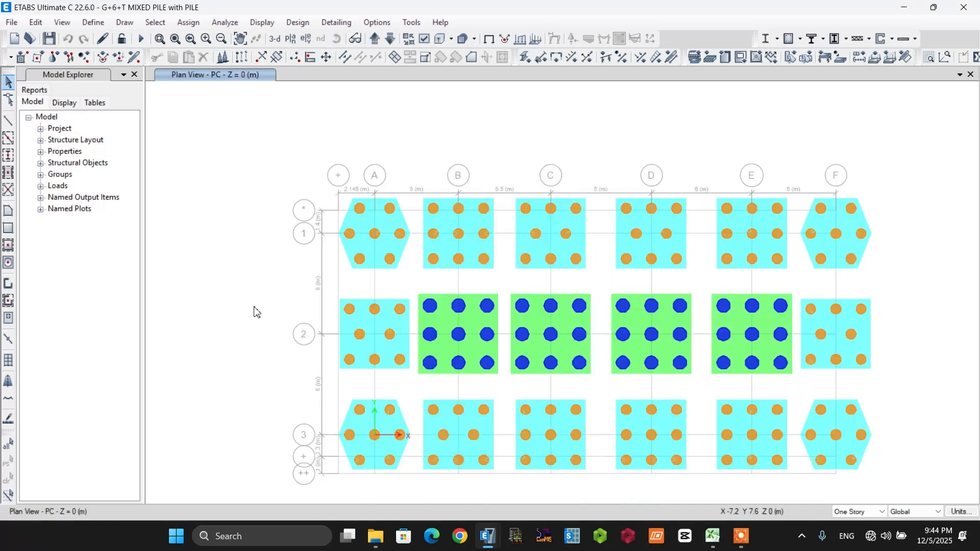
middle_click_drag(254, 307, 199, 278)
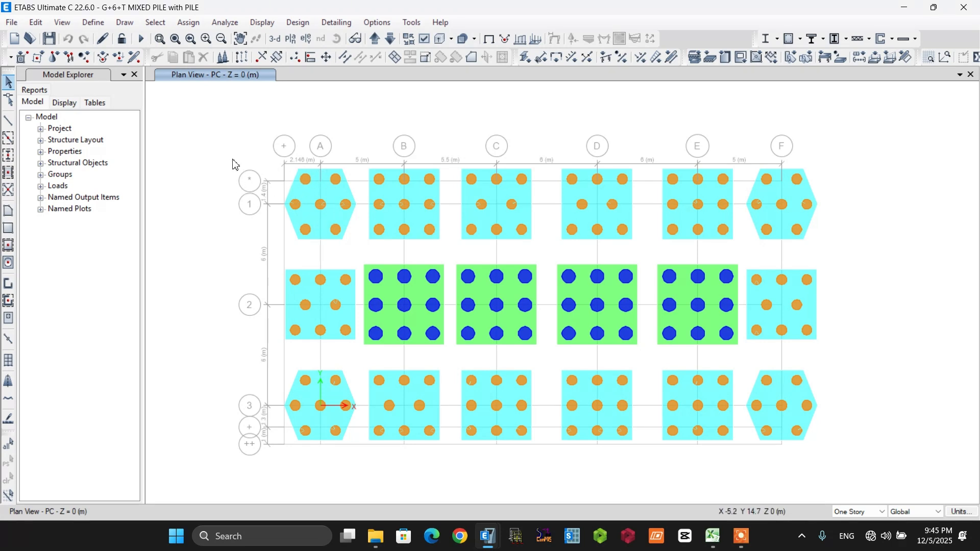
Draw developed elevation Elev3 in a zigzag through the three pile rows of the hexagonal cap at grid A-1
left_click(126, 26)
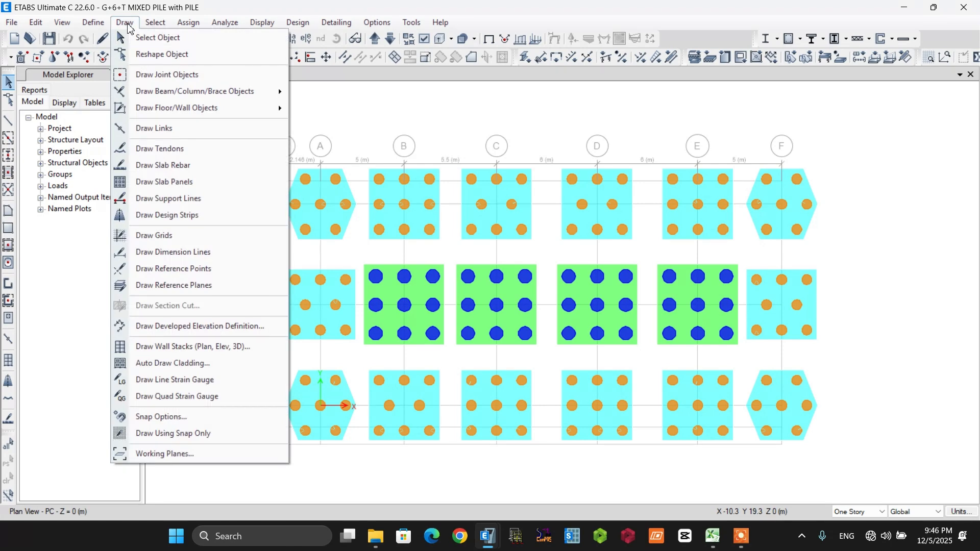
left_click(159, 330)
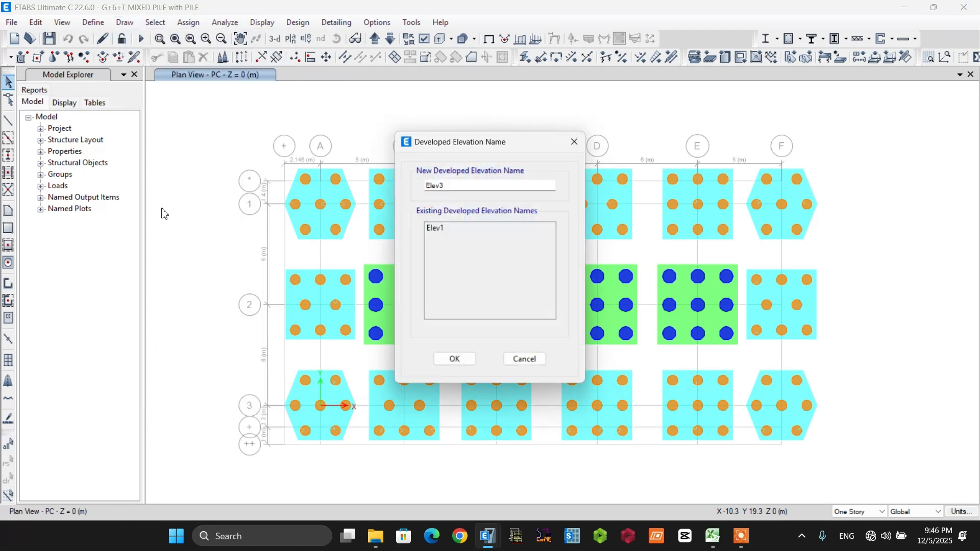
left_click(455, 360)
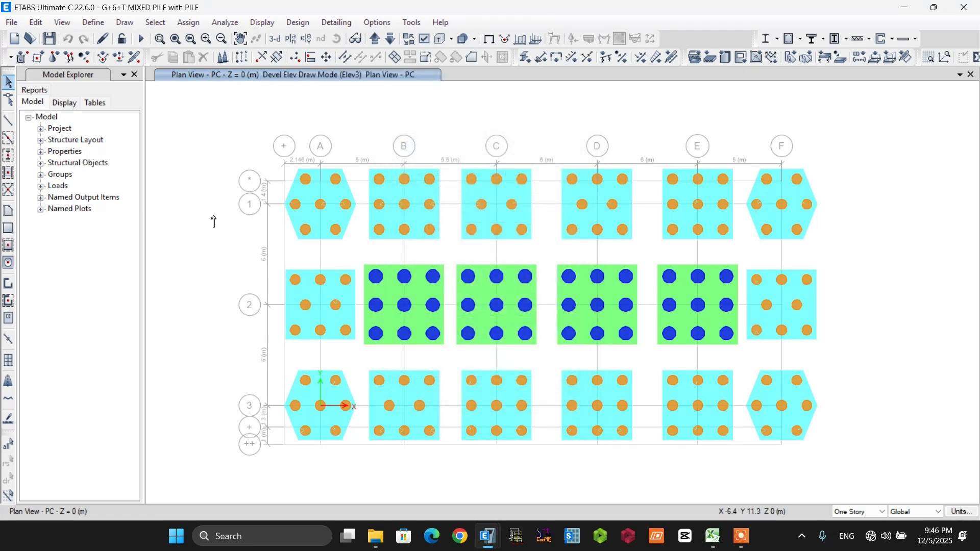
left_click(306, 179)
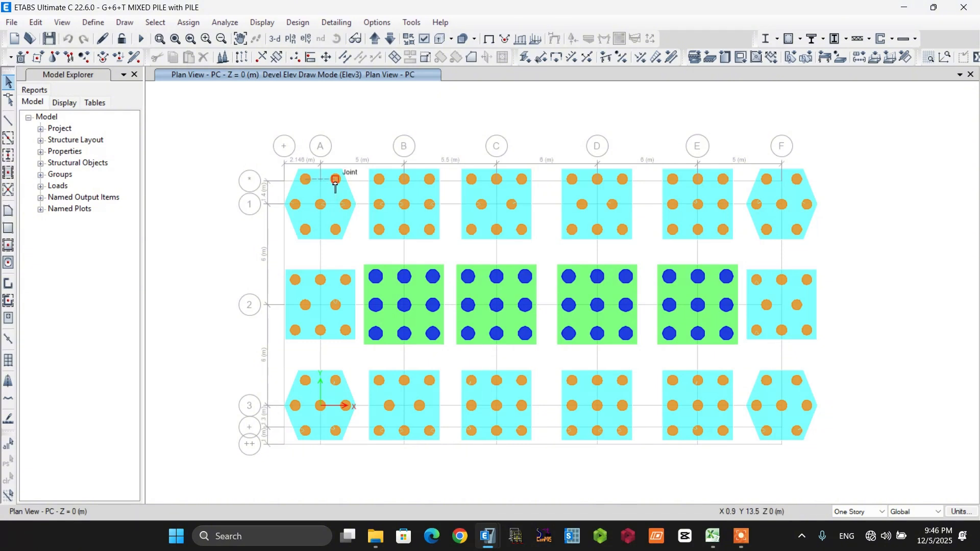
left_click(335, 179)
left_click(346, 204)
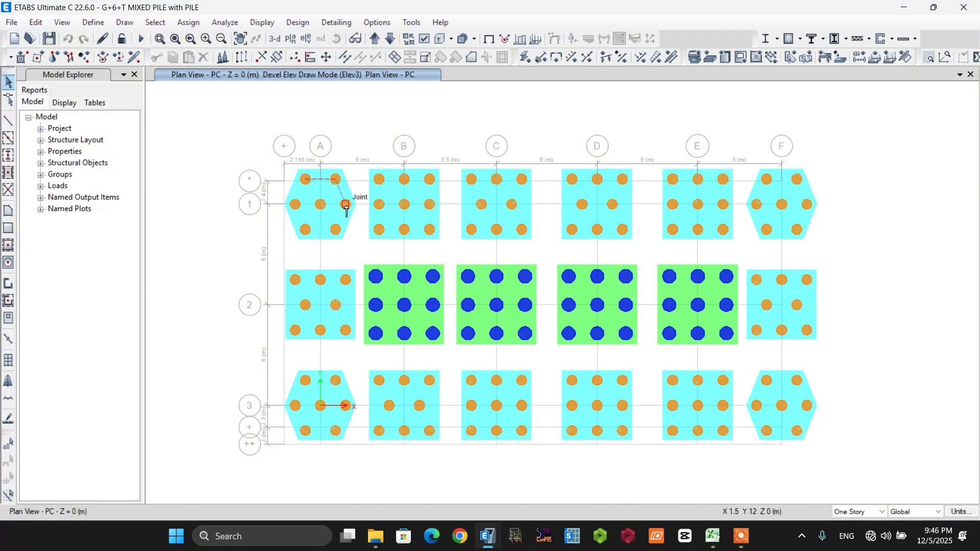
left_click(295, 205)
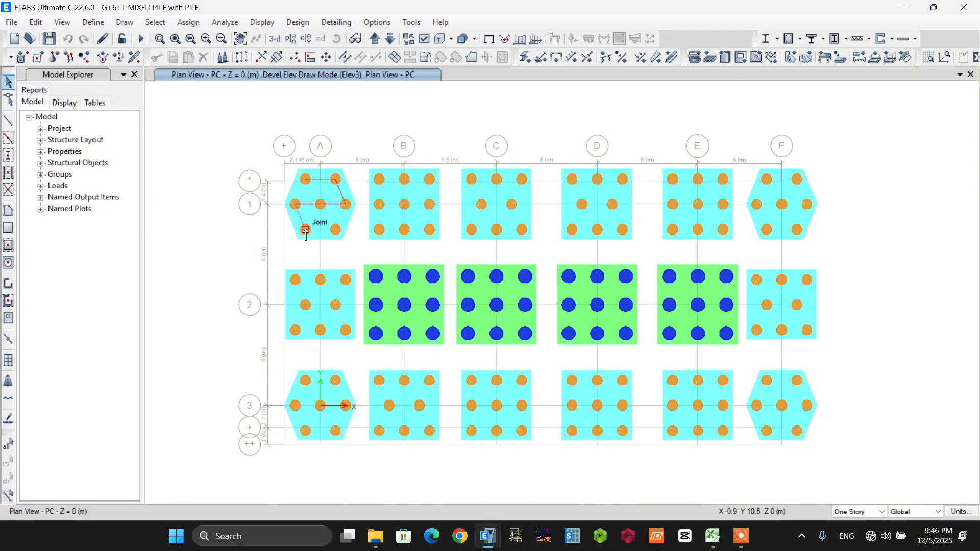
left_click(305, 230)
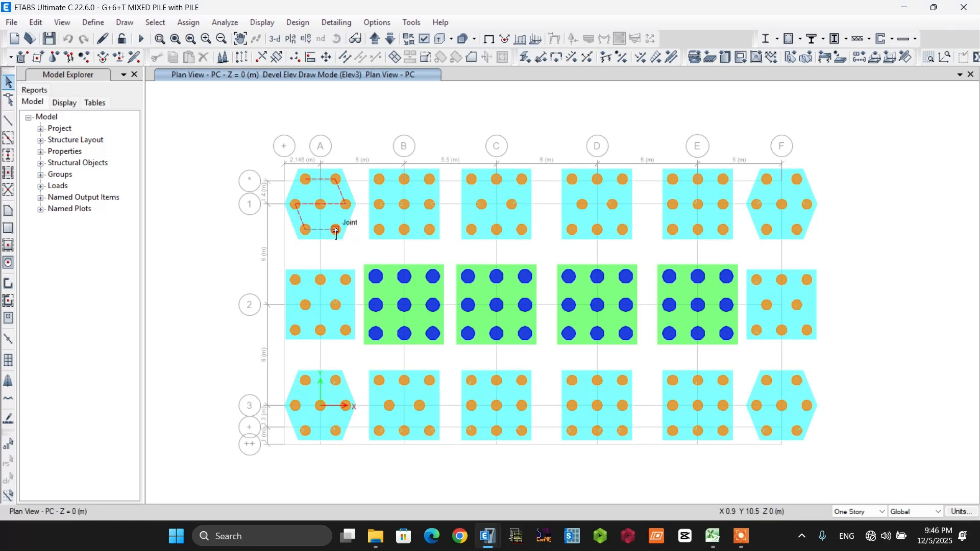
double_click(336, 230)
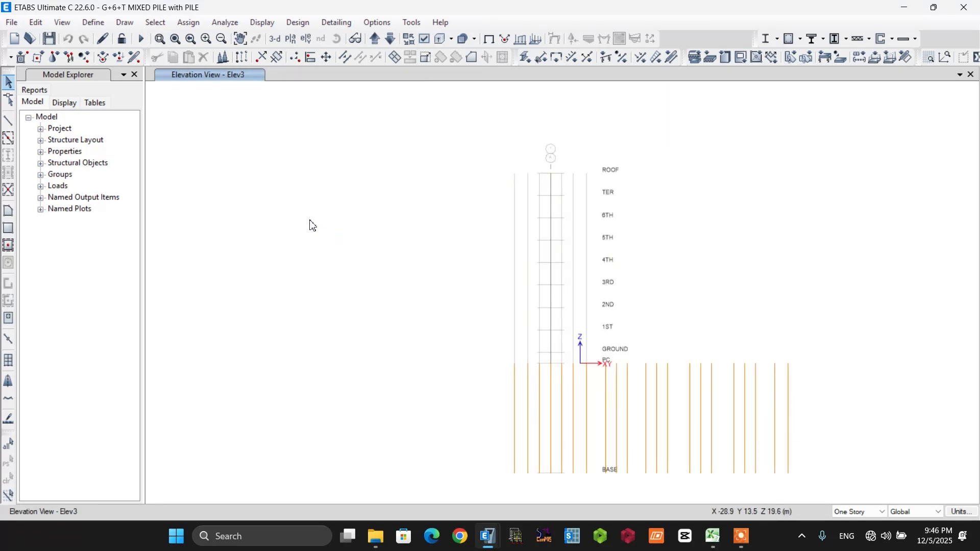
Select all pile joints at the PC and BASE levels in the Elev3 elevation
left_click(241, 40)
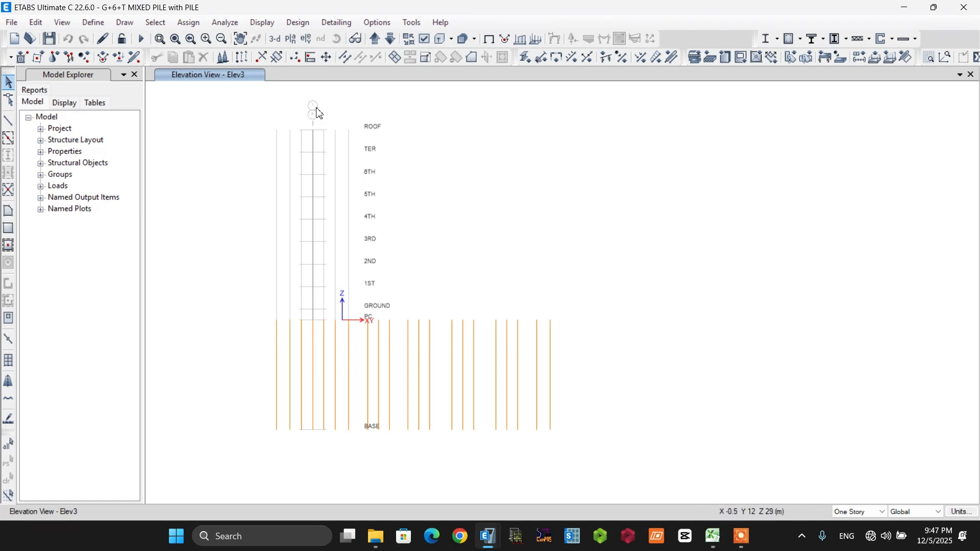
left_click_drag(256, 313, 569, 332)
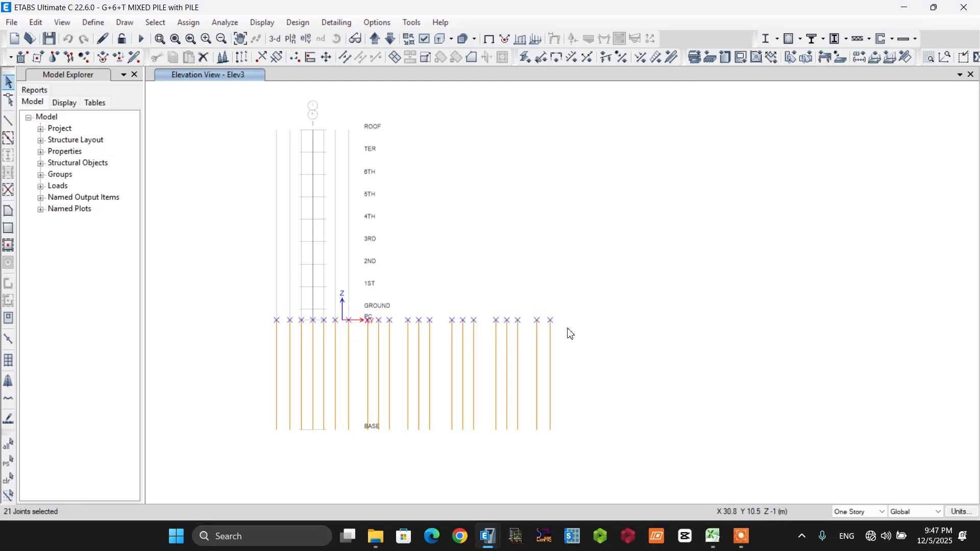
left_click_drag(259, 425, 576, 451)
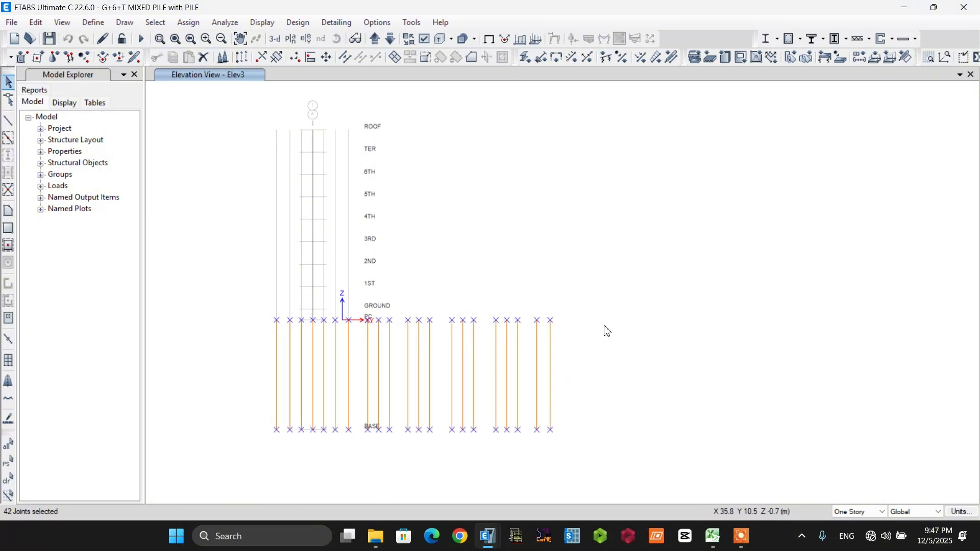
Start a joint spring assignment for the selected joints and add a new point spring property named Kv
left_click(187, 23)
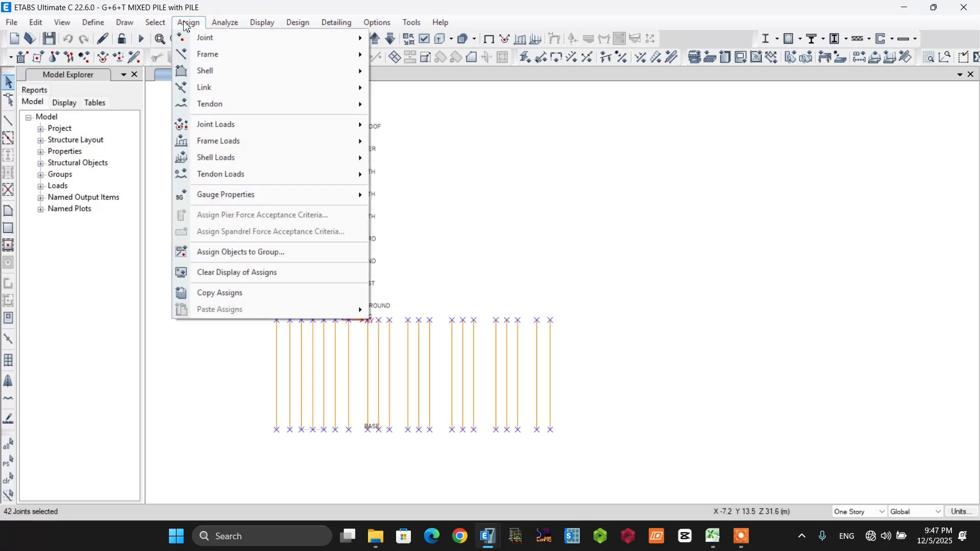
mouse_move(195, 43)
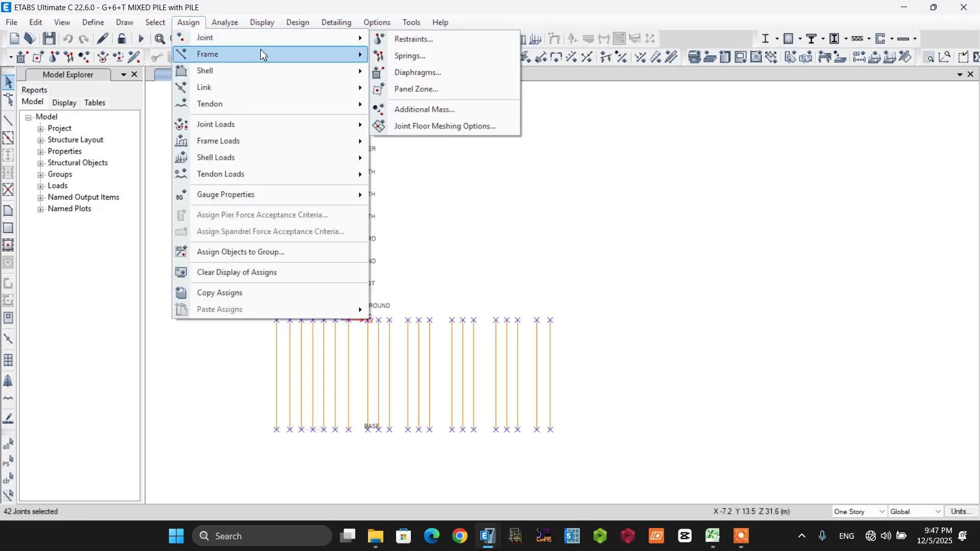
left_click(411, 56)
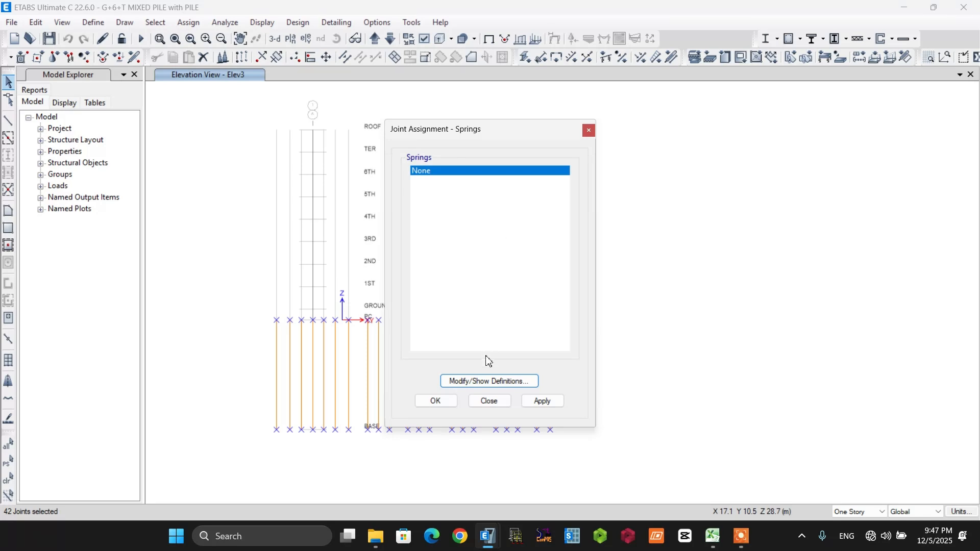
left_click(500, 383)
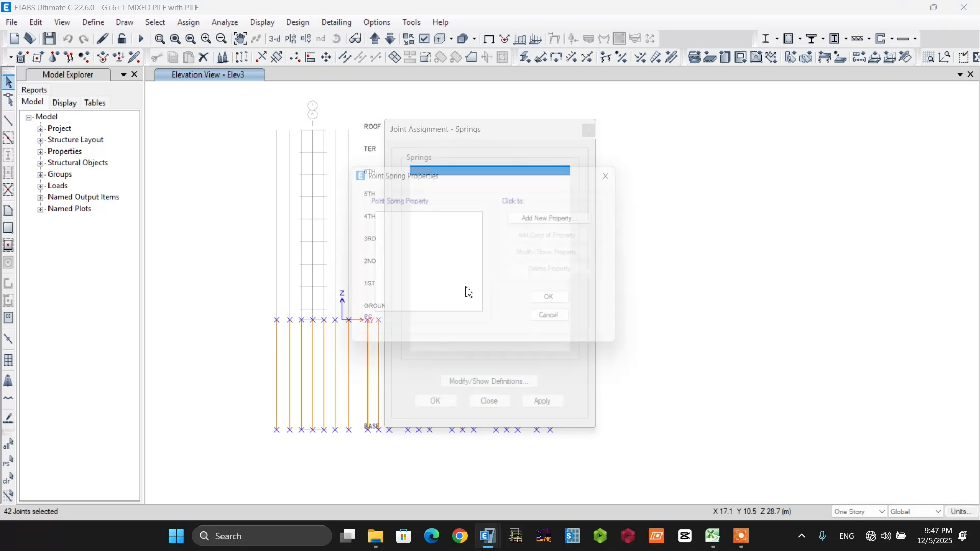
left_click(559, 218)
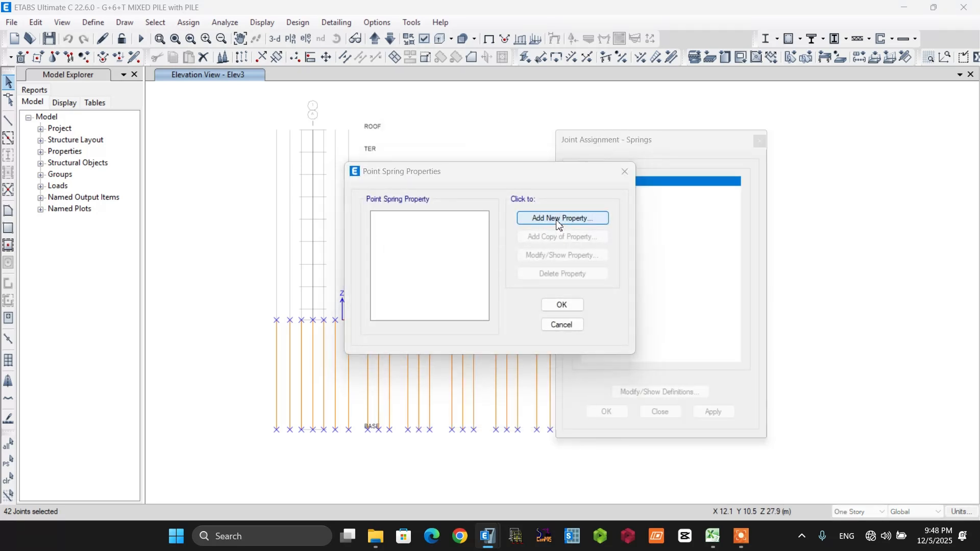
left_click_drag(473, 13, 652, 53)
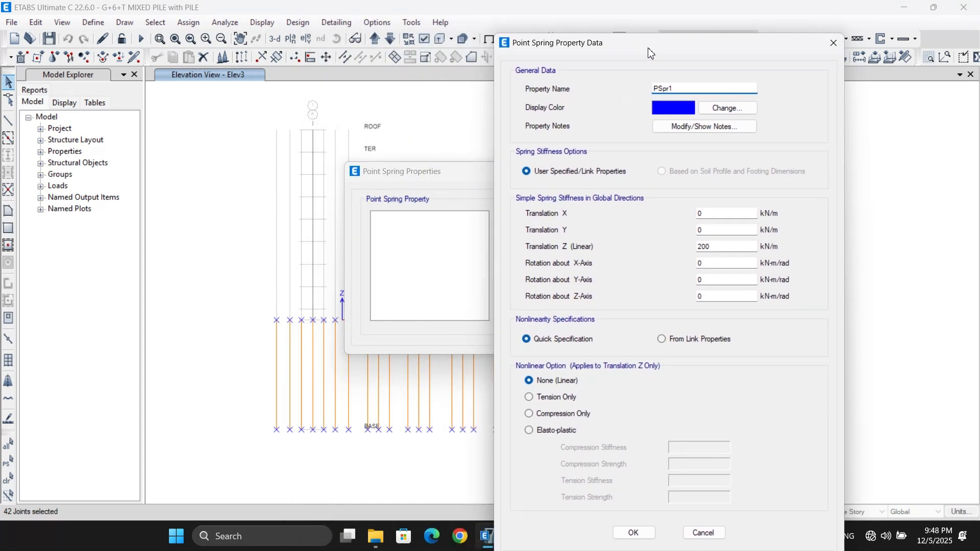
double_click(641, 89)
type("Kv")
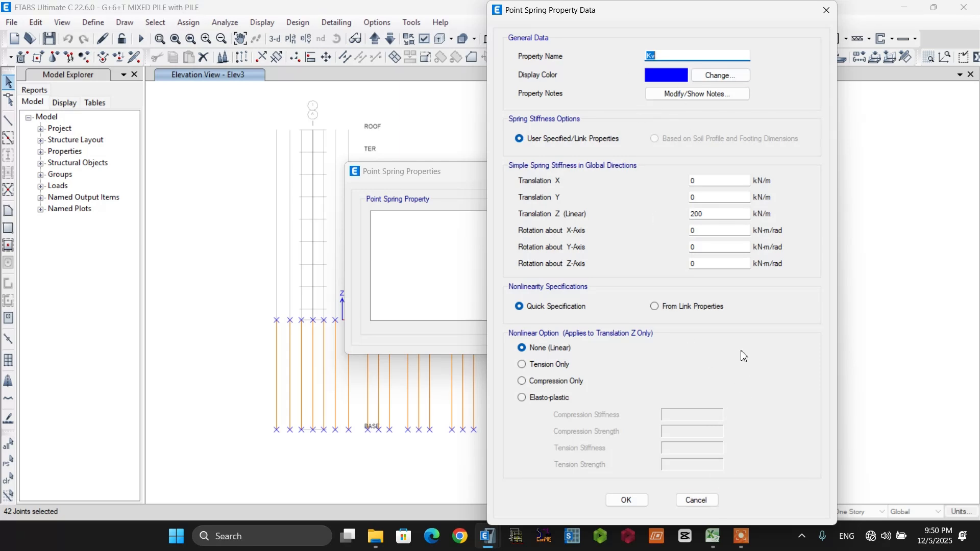
Switch to the Excel pile design workbook, check the vertical and horizontal spring stiffness cells, and return to ETABS
mouse_move(714, 545)
left_click(713, 485)
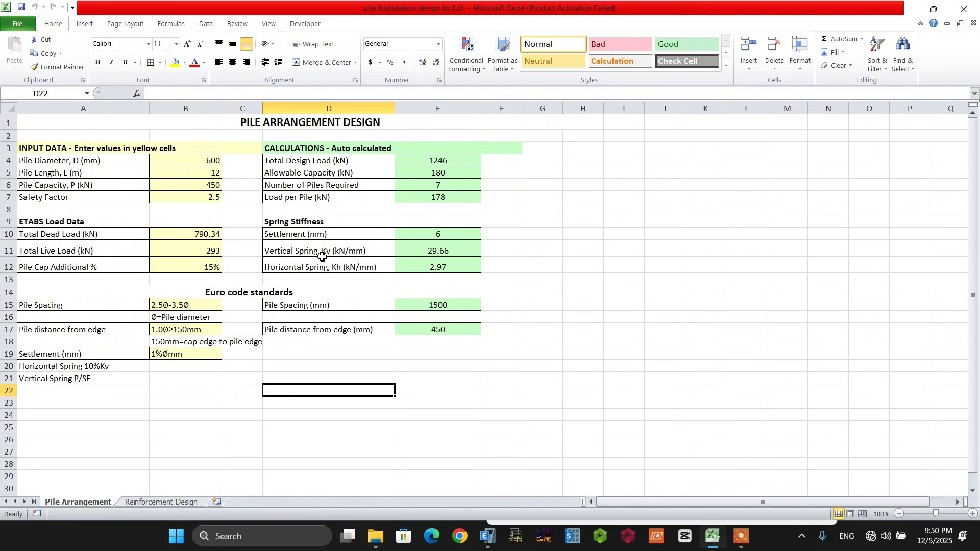
left_click(404, 253)
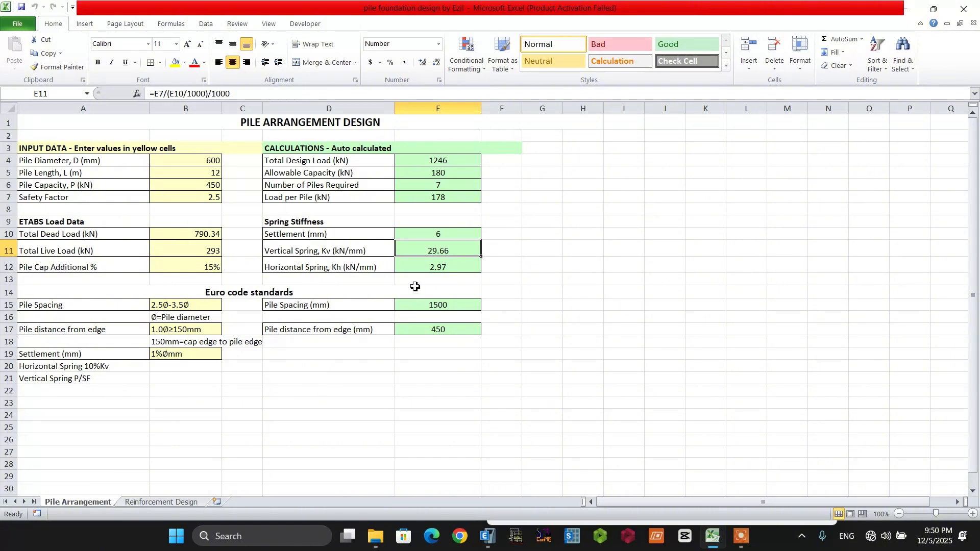
left_click(411, 268)
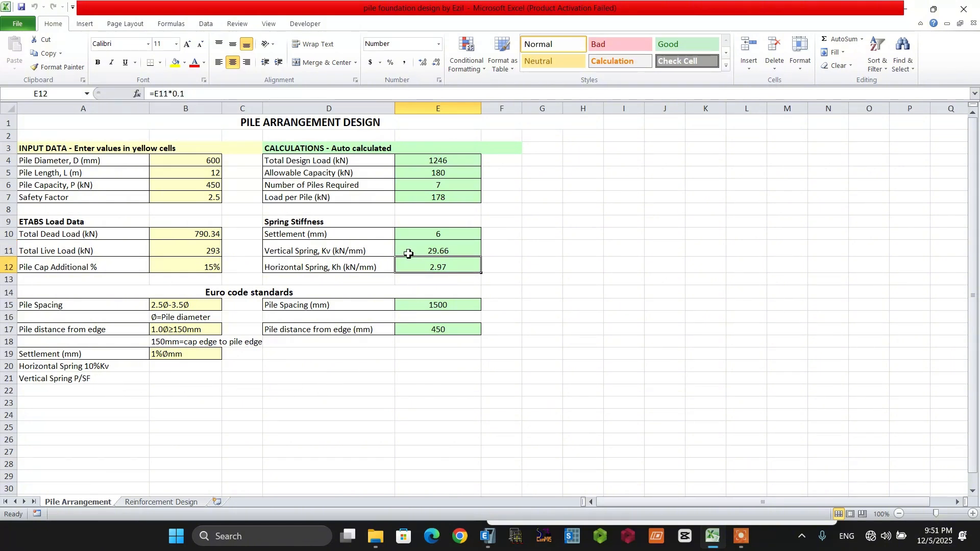
key("alt+Tab")
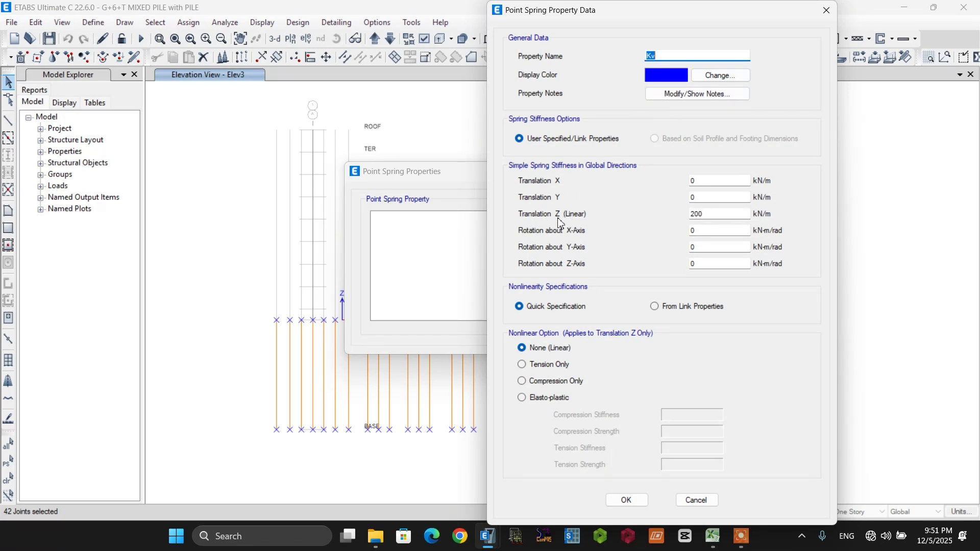
Set the Kv spring's linear Translation Z stiffness to 30 kN/m and save the property
left_click_drag(719, 214, 657, 221)
key("alt+Tab")
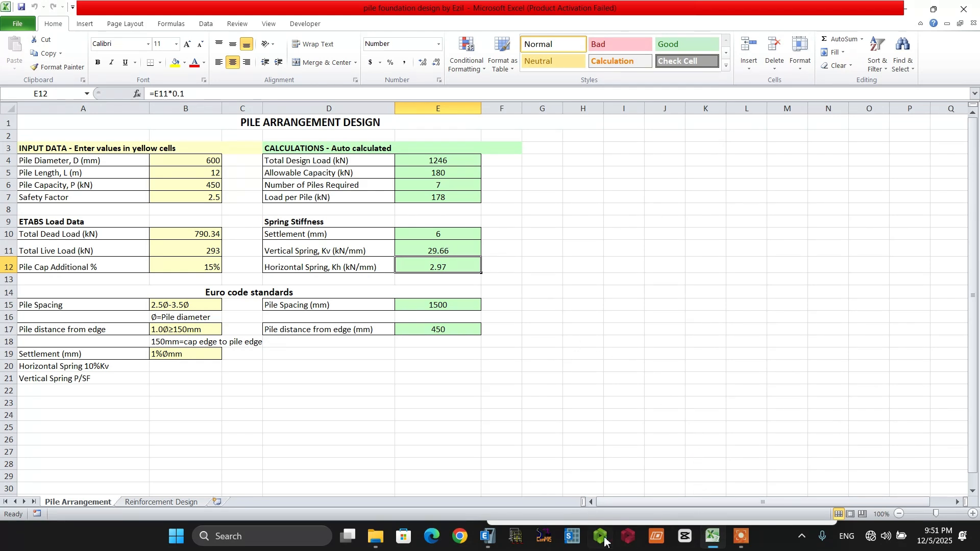
left_click(561, 449)
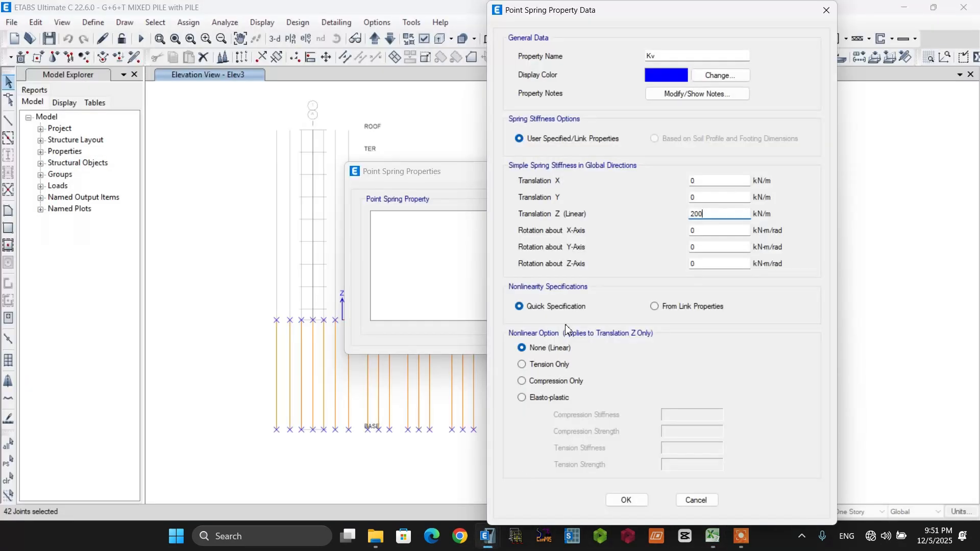
double_click(701, 213)
type("30")
left_click(628, 500)
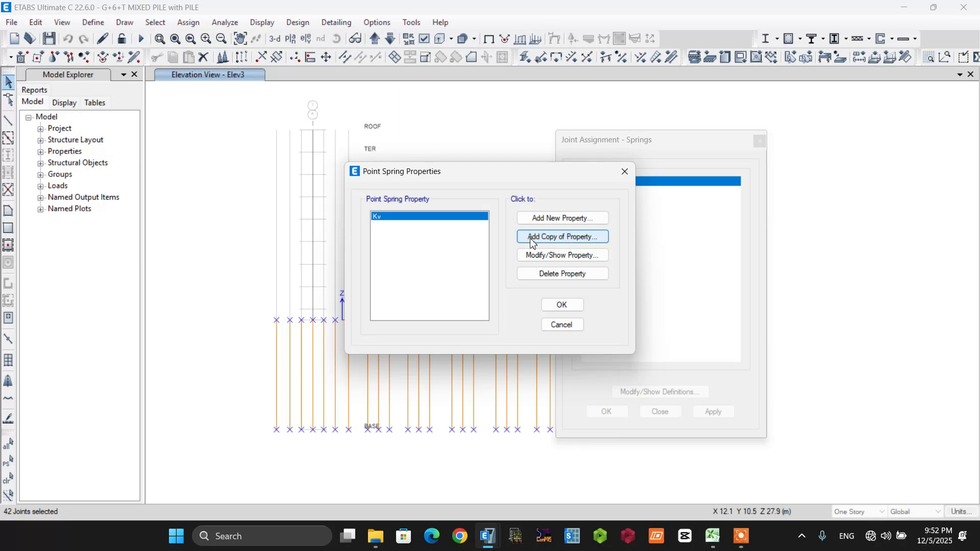
Add a copy of the Kv spring named Kh with 3 kN/m in Translation X and Y and 0 in Z, checking Kh in the Excel workbook
left_click(534, 238)
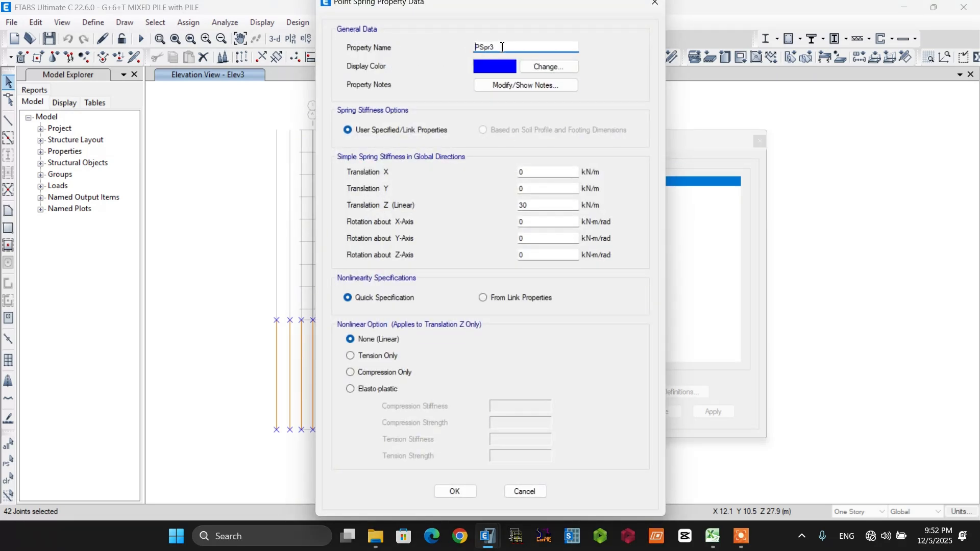
left_click_drag(502, 47, 444, 45)
type("Kh")
left_click(713, 536)
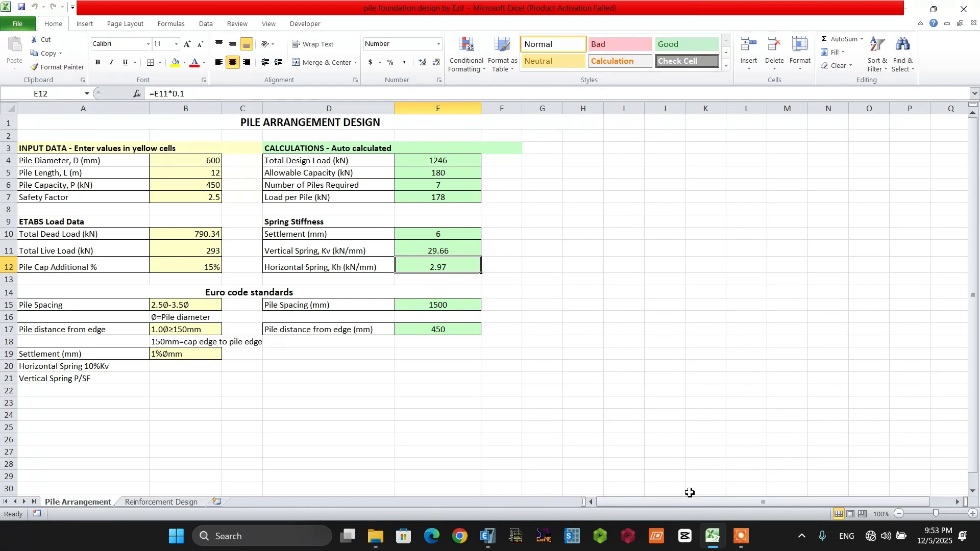
left_click(713, 540)
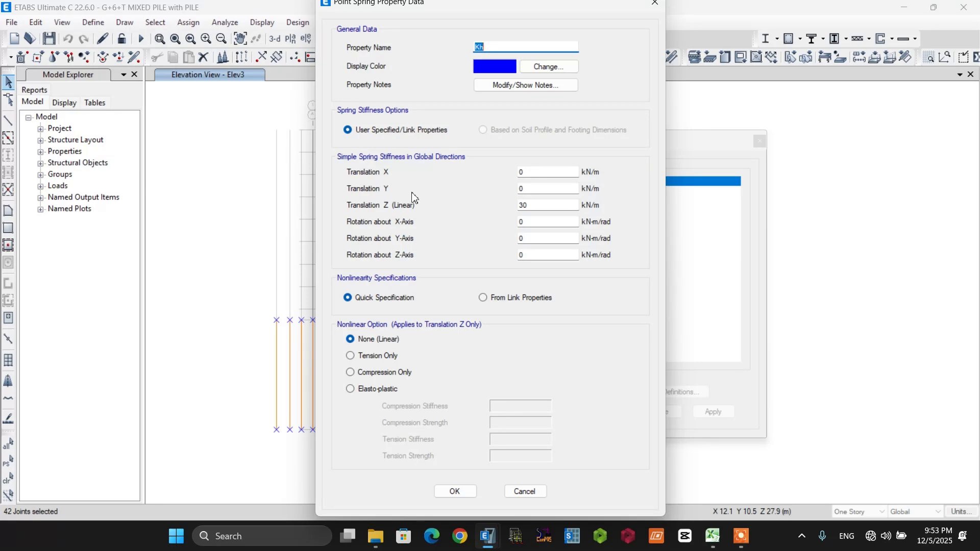
left_click_drag(527, 205, 519, 173)
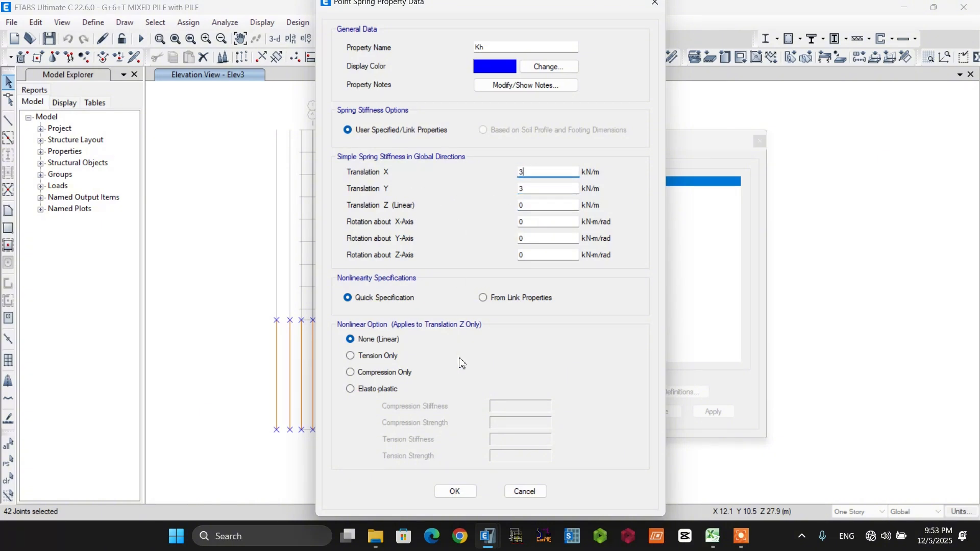
left_click(455, 491)
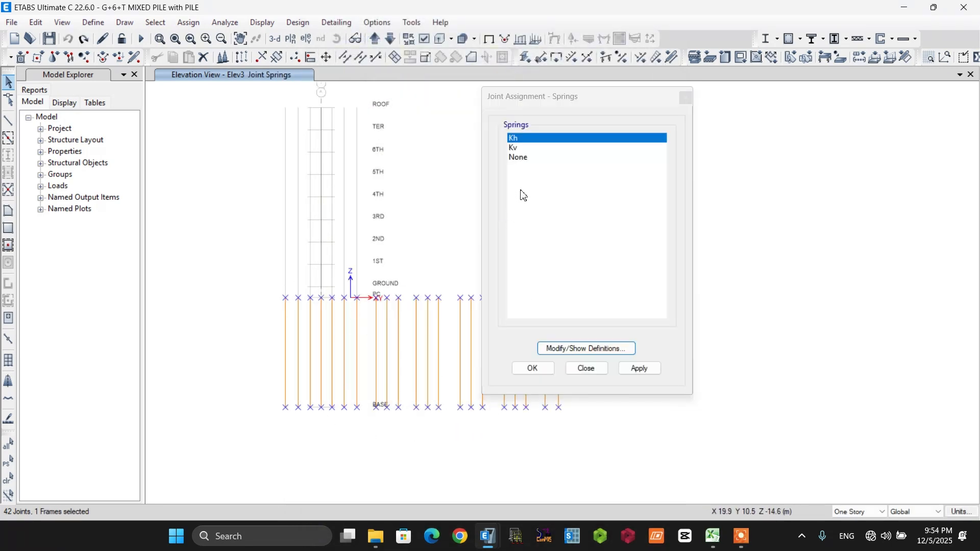
Assign the Kv spring to the selected pile joints at the PC and BASE levels
left_click(536, 149)
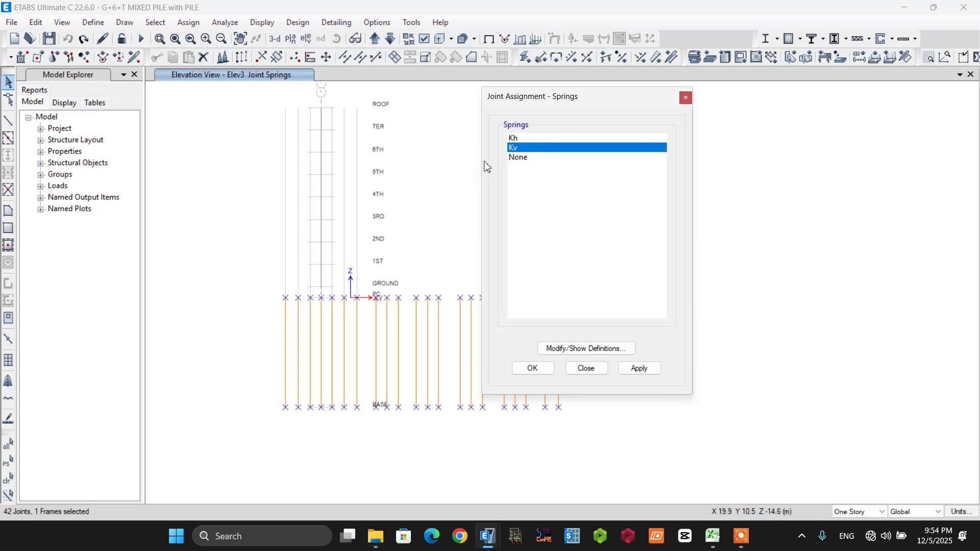
left_click(641, 369)
left_click(531, 369)
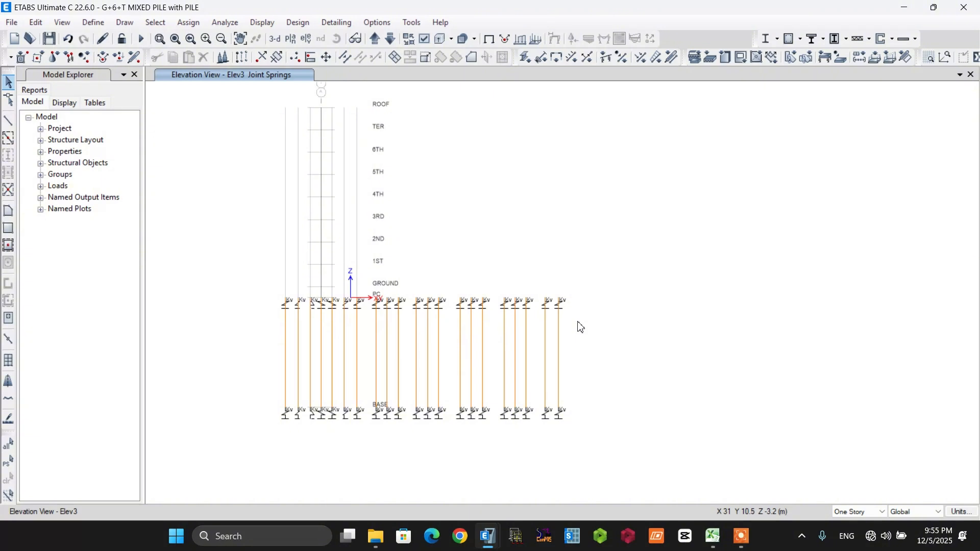
Select all pile frames in the Elev3 elevation and divide each into 12 frame objects
left_click_drag(610, 353, 260, 353)
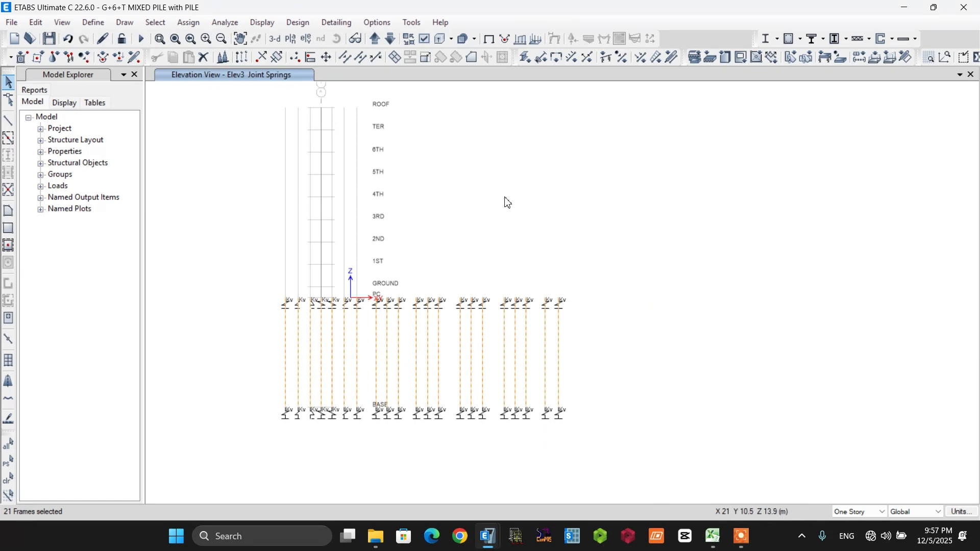
left_click(345, 57)
left_click_drag(509, 194, 599, 157)
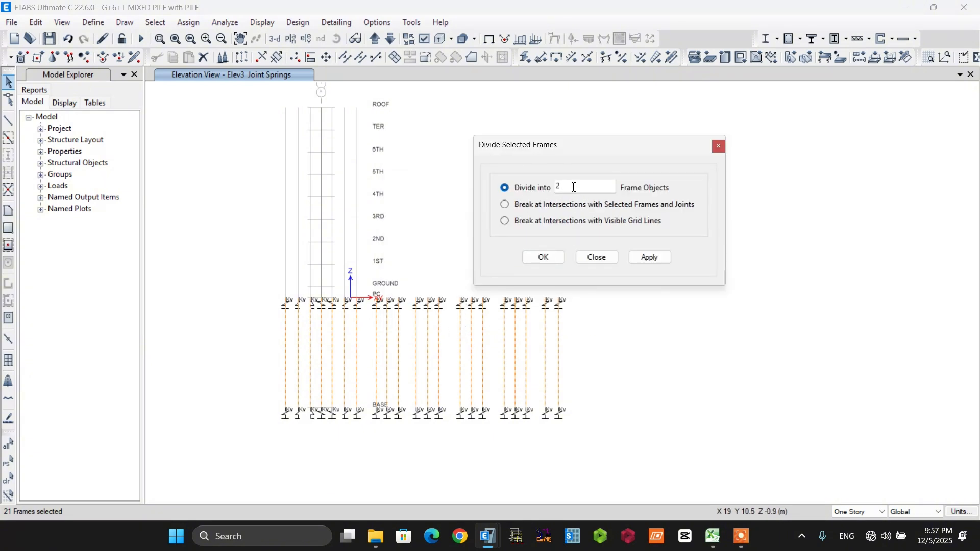
type("12")
left_click(542, 258)
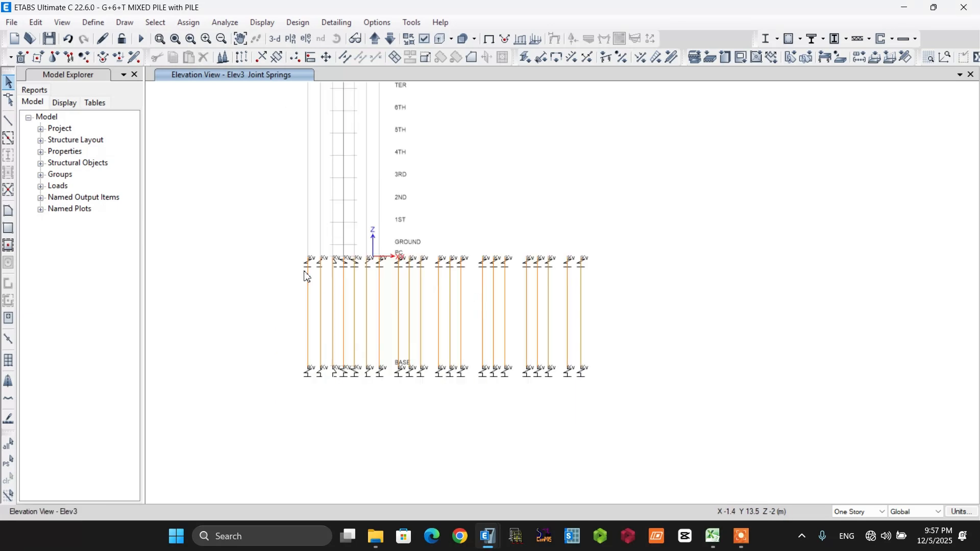
Select the joints along the divided piles and assign the Kh spring to them
left_click_drag(300, 266, 617, 385)
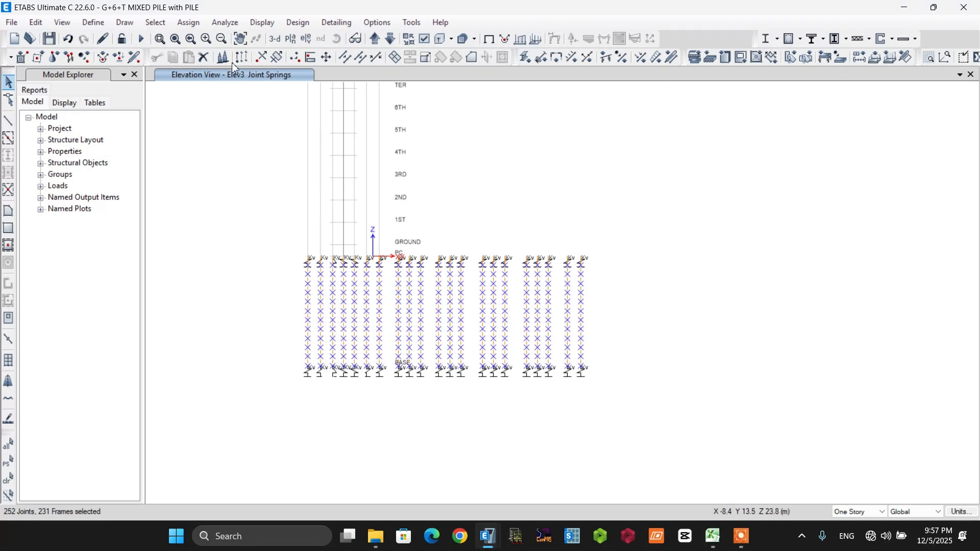
left_click(187, 23)
mouse_move(204, 38)
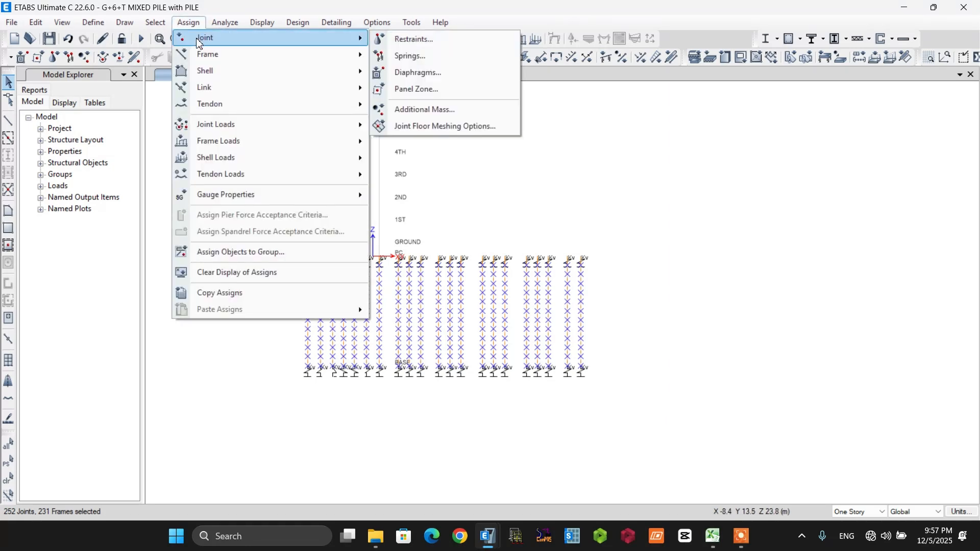
left_click(409, 55)
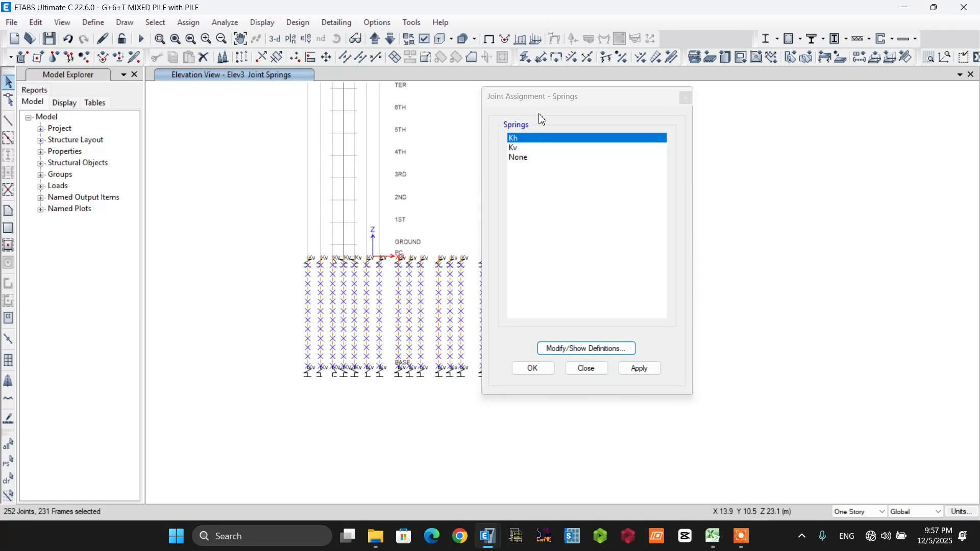
left_click_drag(533, 100, 589, 96)
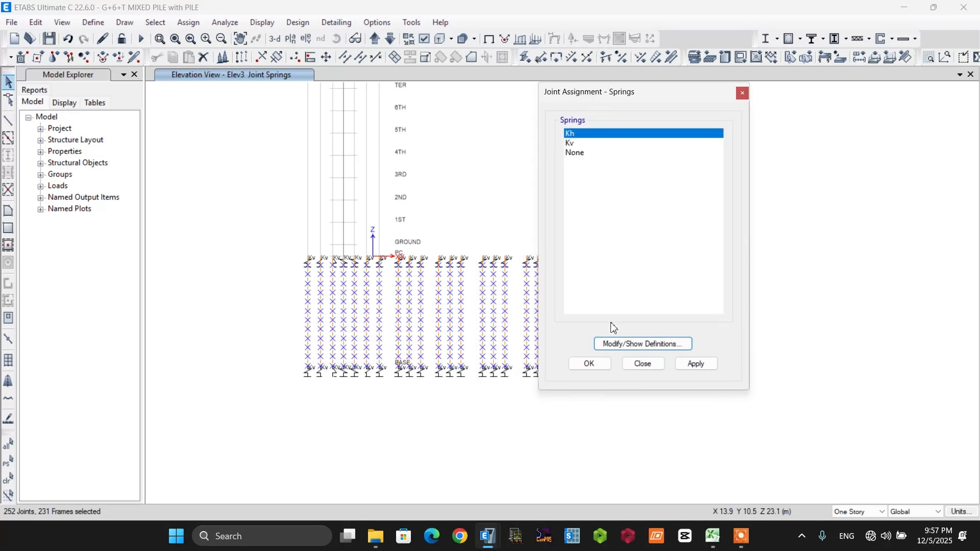
left_click(595, 367)
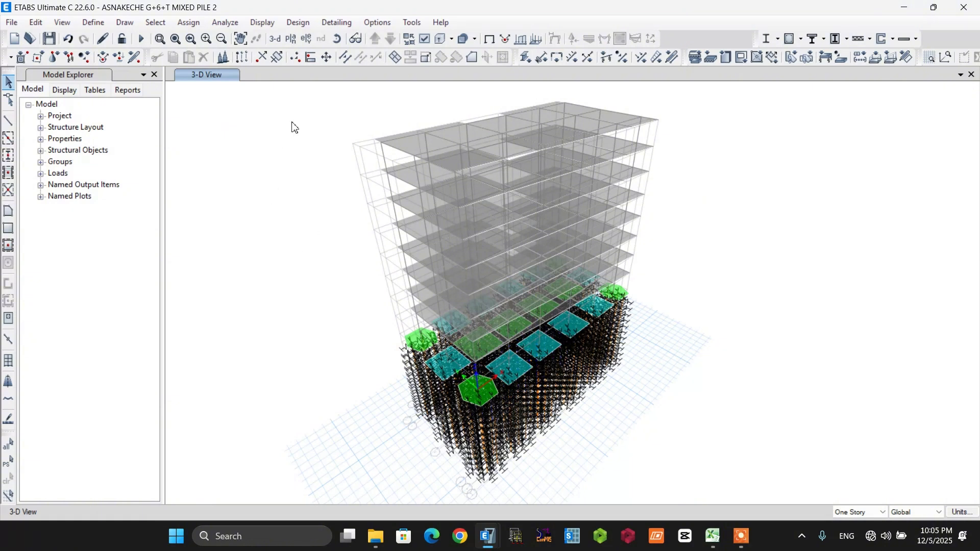
Open the plan view of the PC story and centre the pile caps in the window
left_click(295, 57)
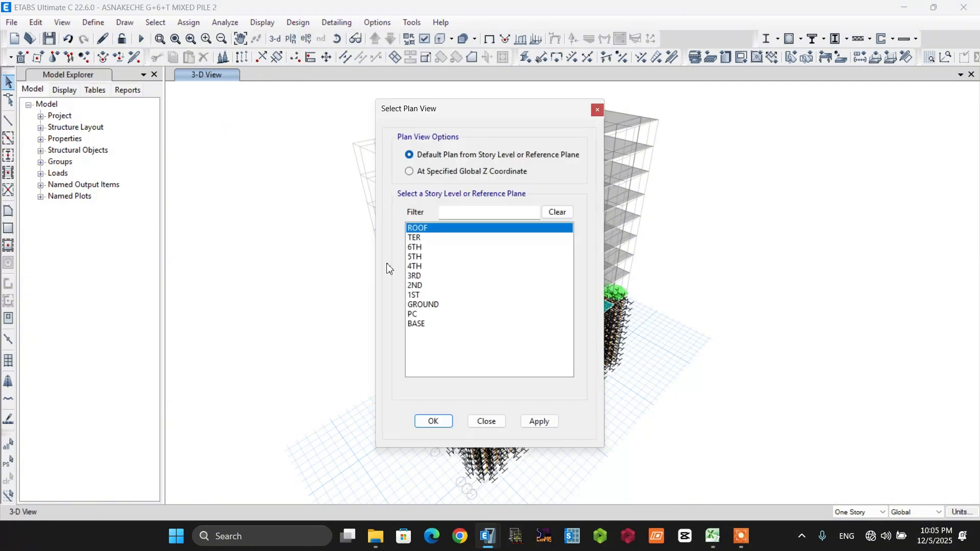
left_click(418, 314)
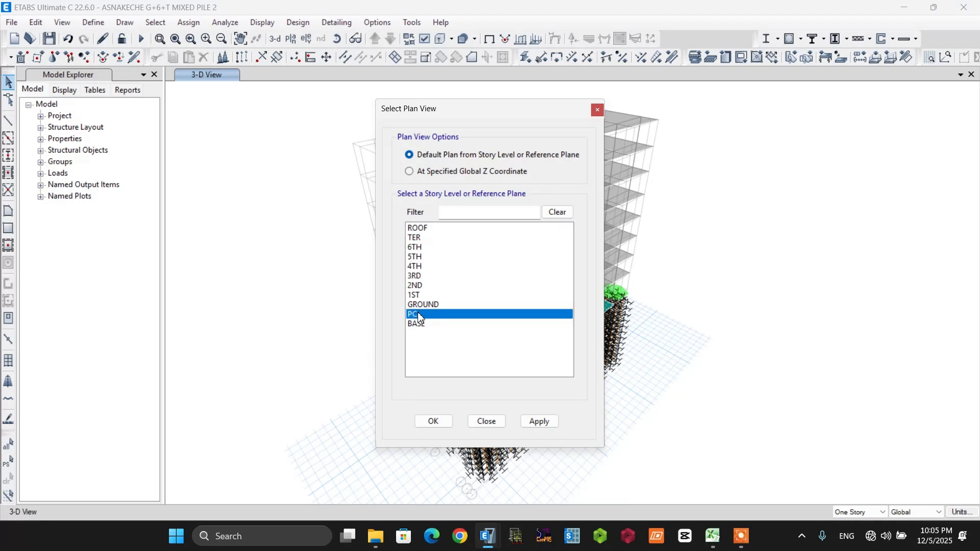
left_click(433, 422)
left_click(240, 39)
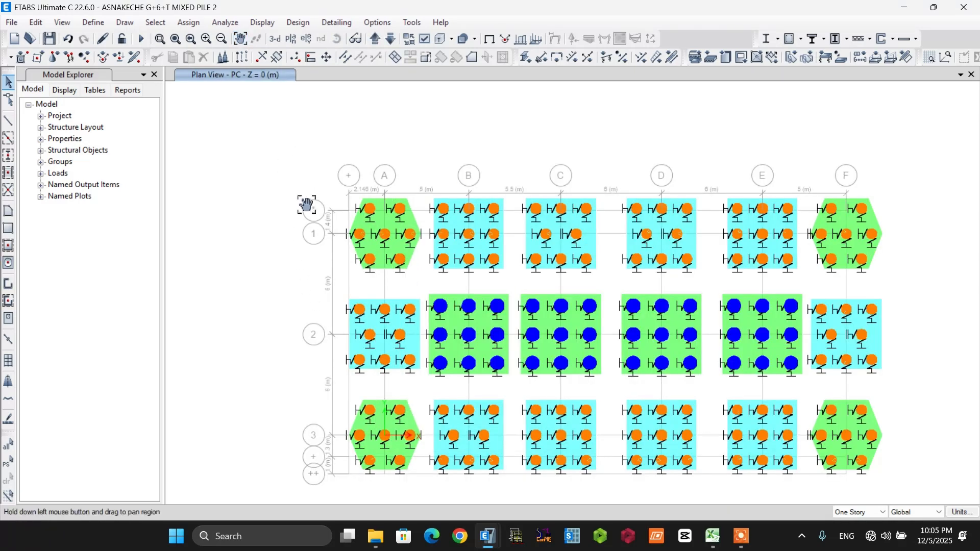
left_click_drag(301, 202, 231, 167)
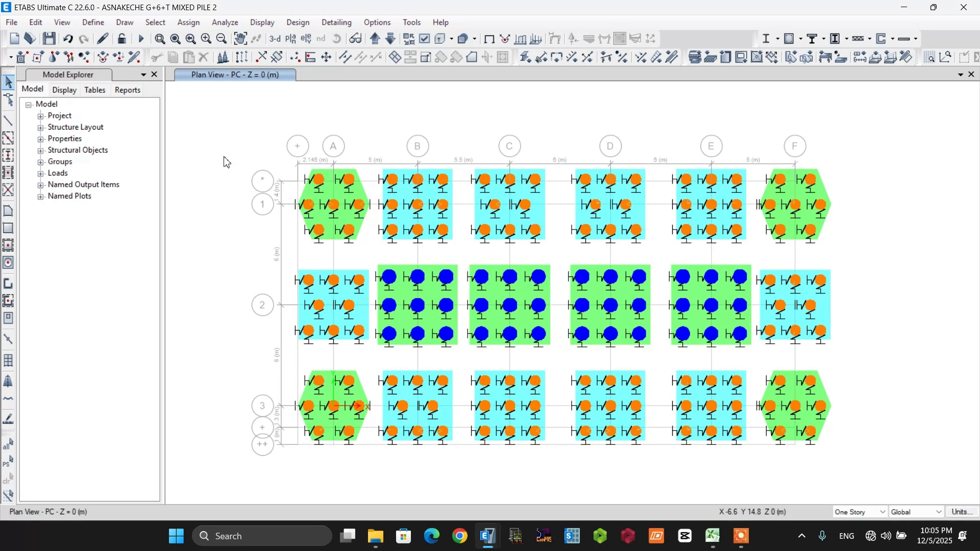
Set the automatic floor mesh to rectangular with a 1 m maximum size and show the shell analysis mesh in the PC plan
left_click(225, 23)
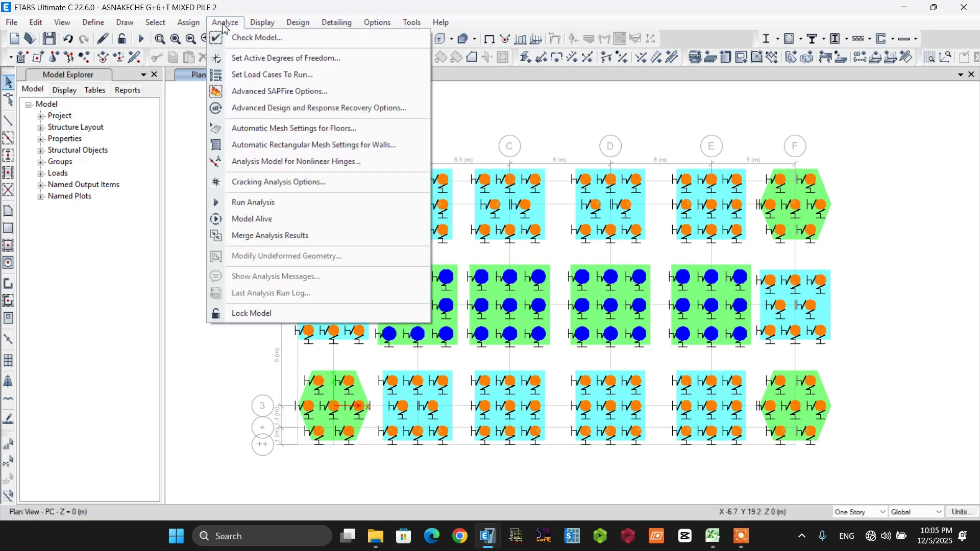
left_click(282, 128)
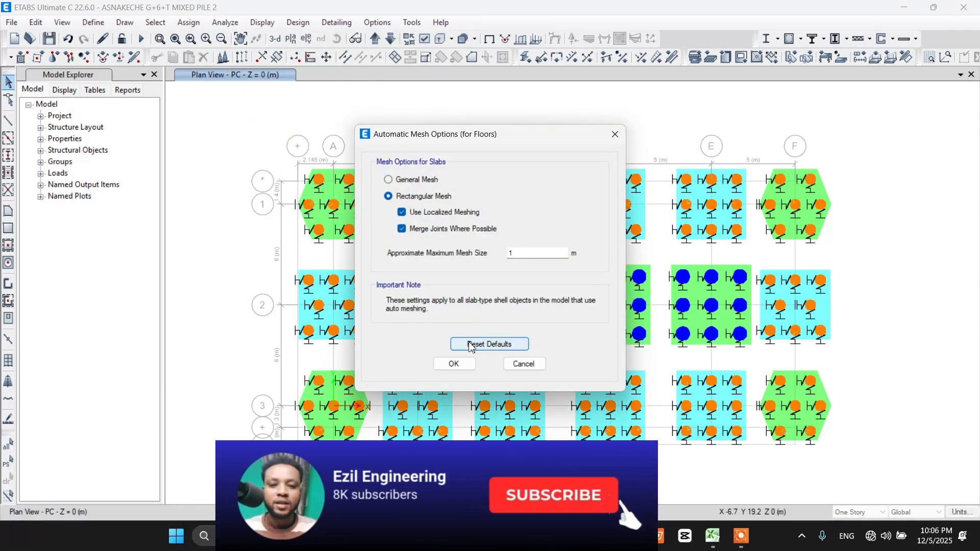
left_click(453, 364)
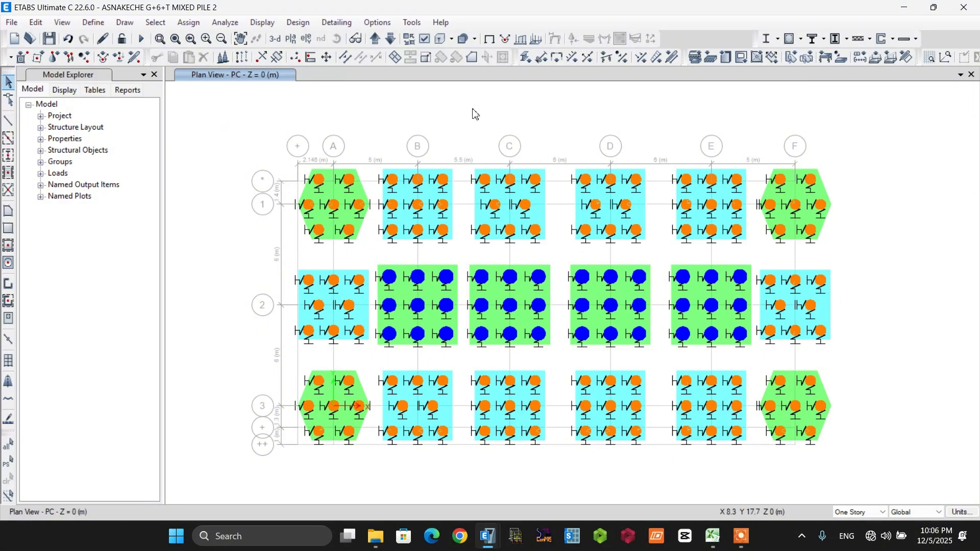
left_click(425, 38)
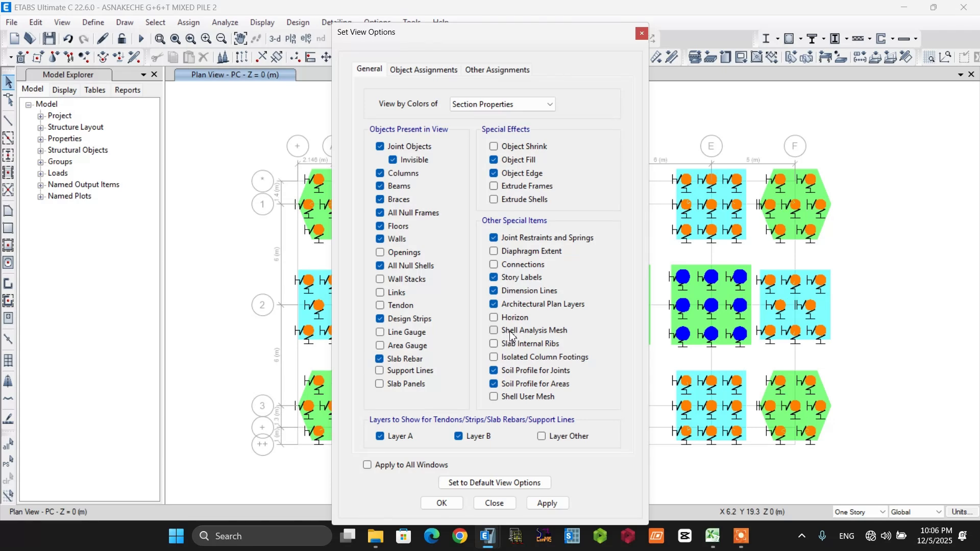
left_click(494, 331)
left_click(443, 504)
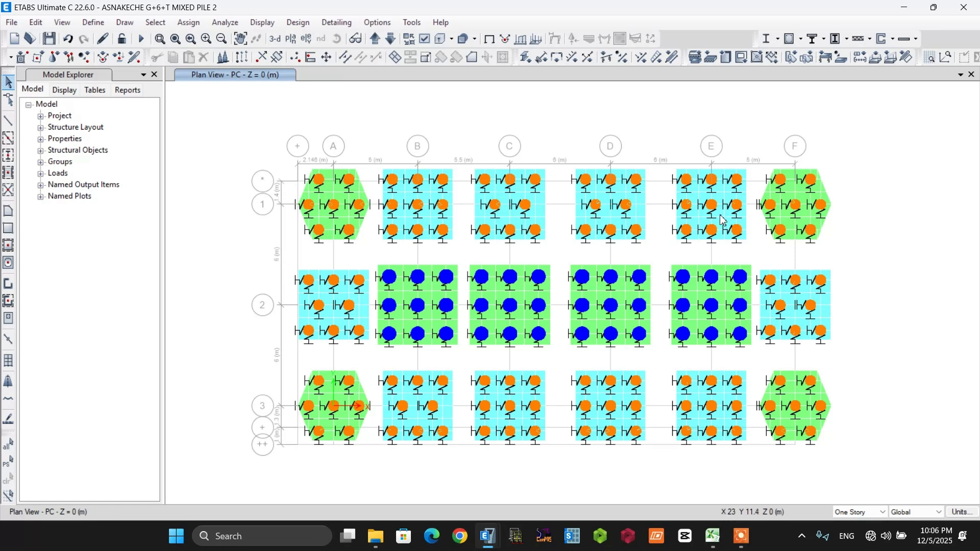
Run the analysis and display the MMax resultant moment contours of the pile caps for combination Comb1
left_click(226, 23)
left_click(262, 202)
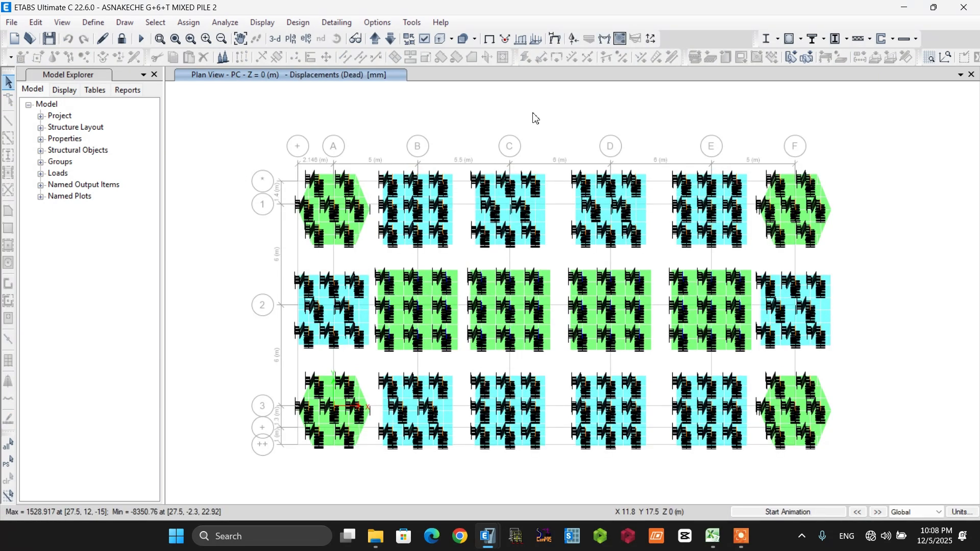
left_click(621, 39)
left_click(610, 90)
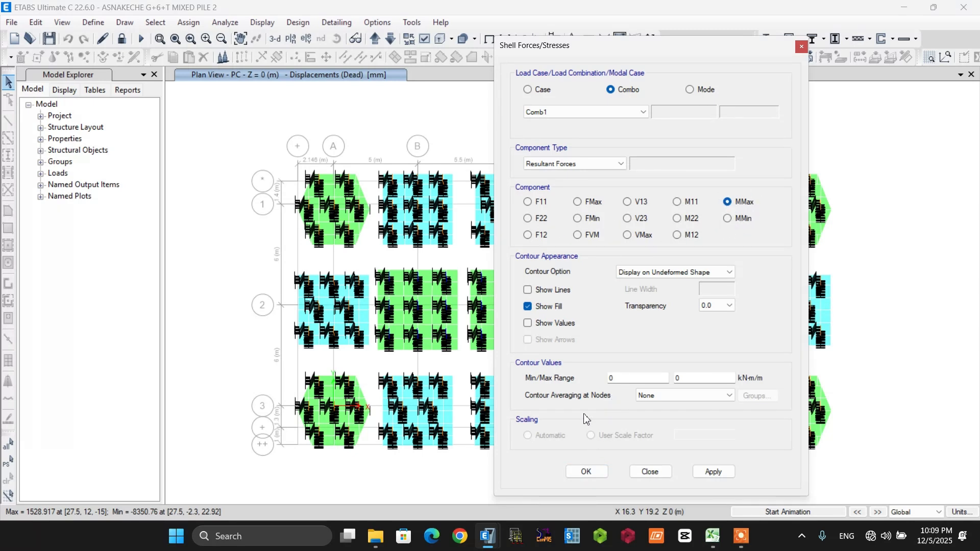
left_click(587, 471)
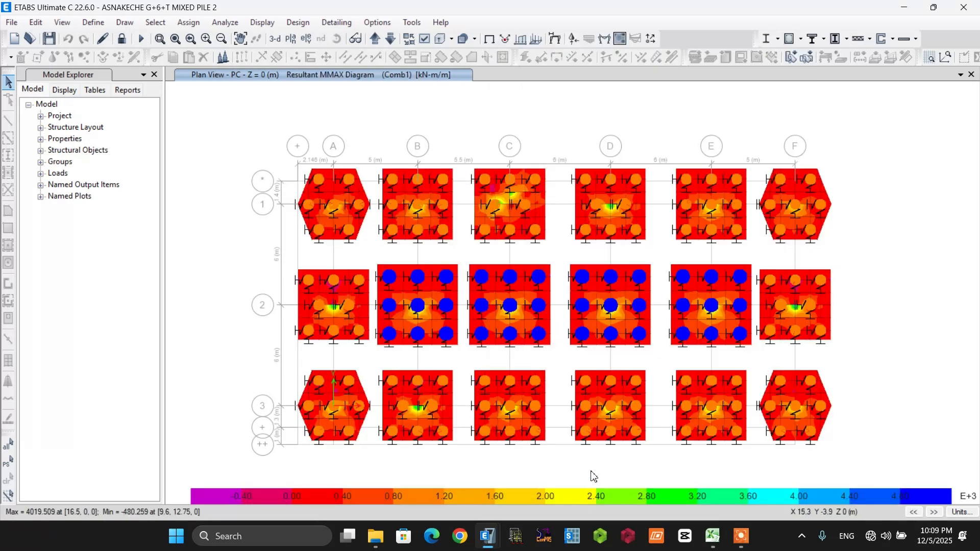
mouse_move(432, 214)
Choose Eurocode 2-2004 in the concrete slab design preferences, reset the factors to their defaults and save
left_click(296, 24)
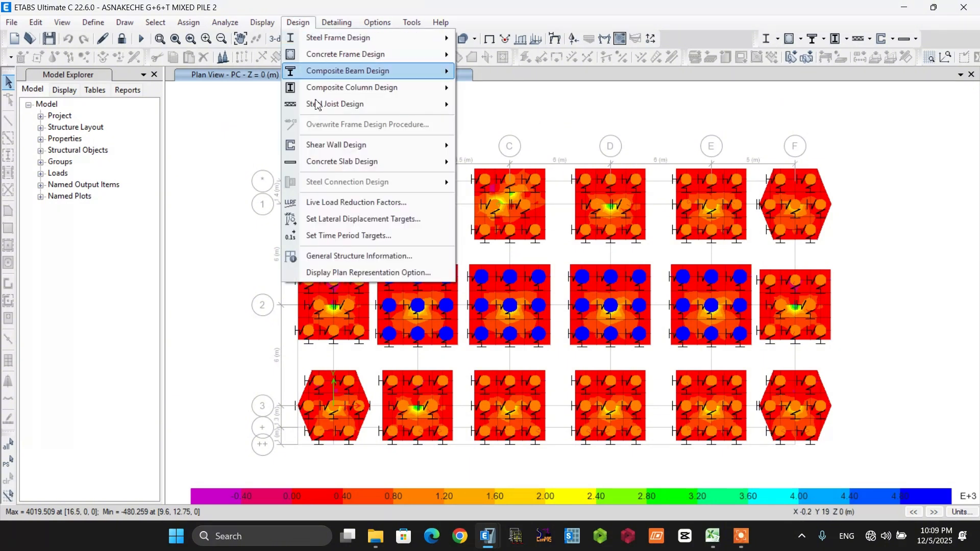
mouse_move(314, 166)
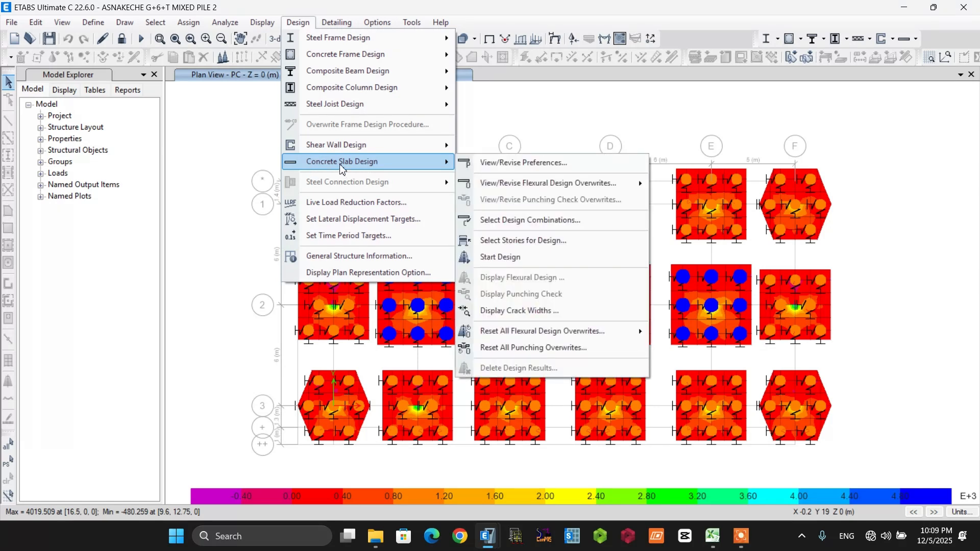
left_click(517, 166)
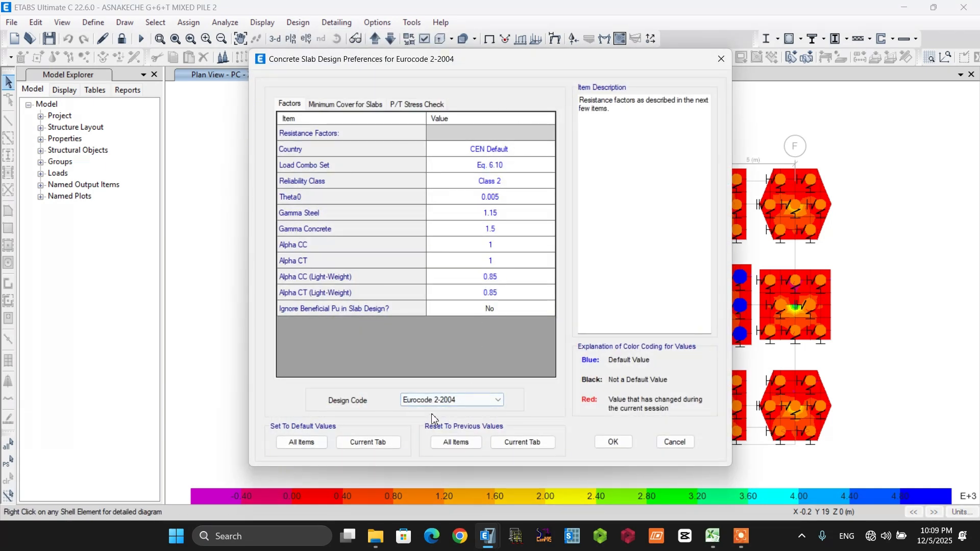
left_click(499, 400)
left_click(441, 331)
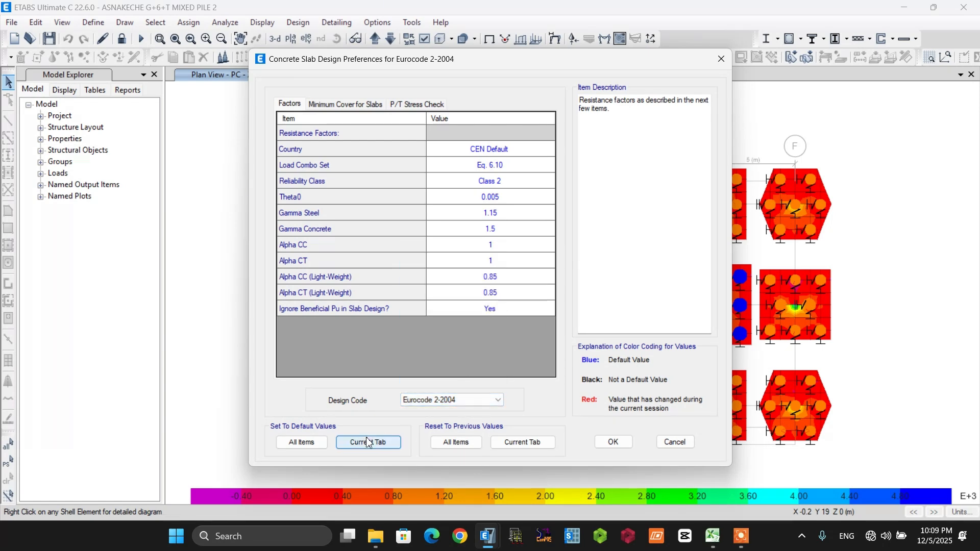
left_click(613, 443)
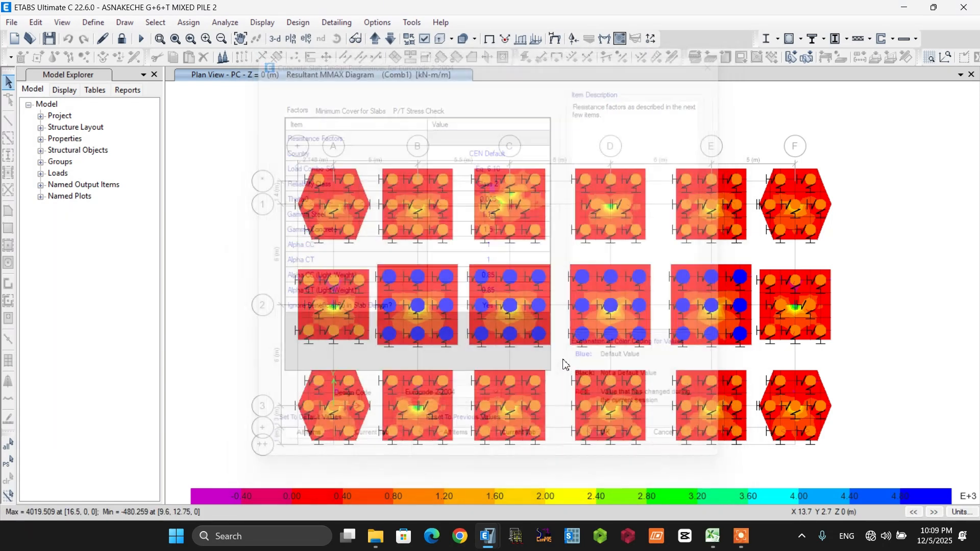
Set PC as the story for concrete slab design and run the slab design
left_click(298, 22)
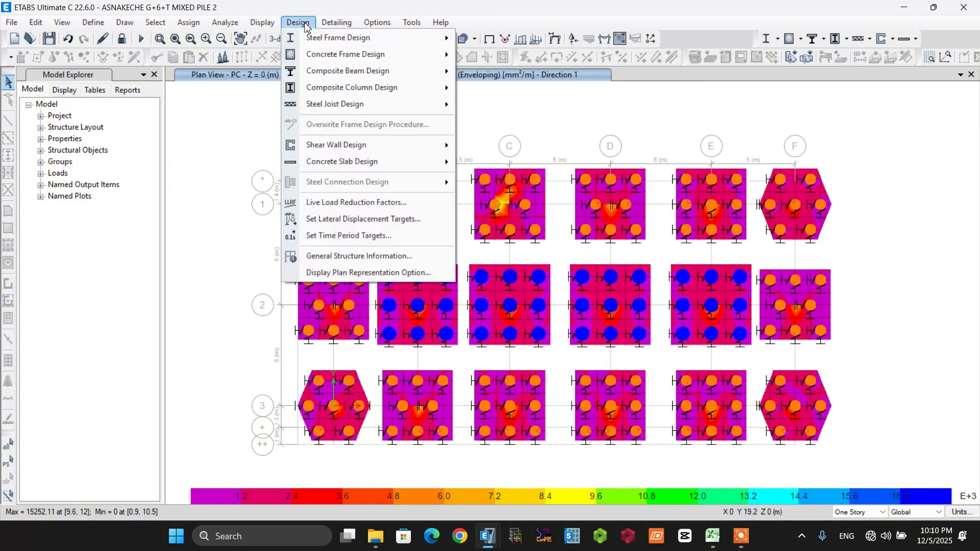
mouse_move(321, 163)
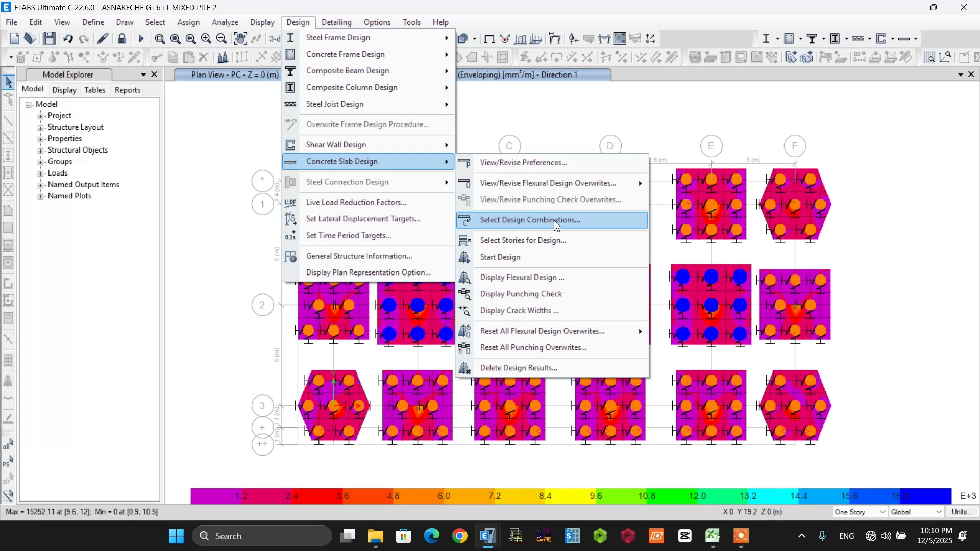
left_click(549, 240)
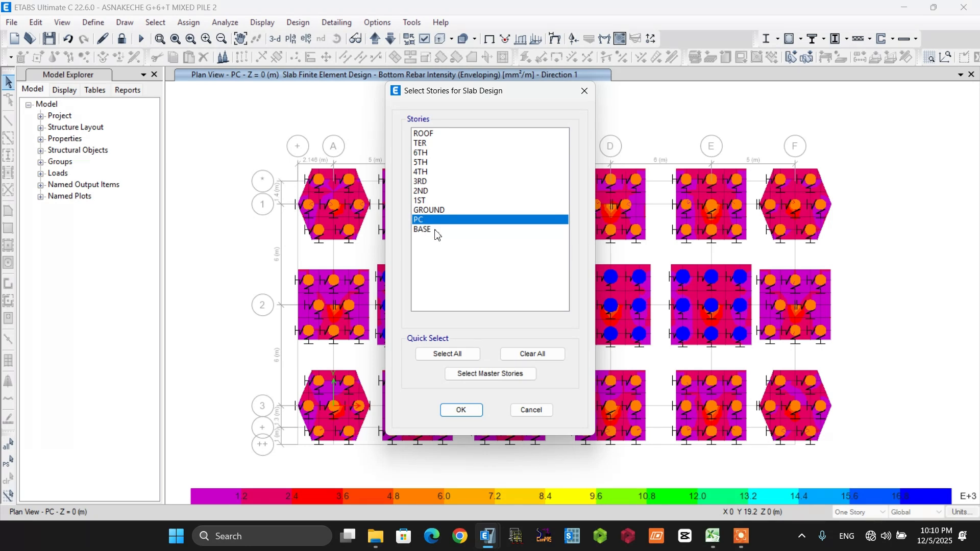
left_click(459, 409)
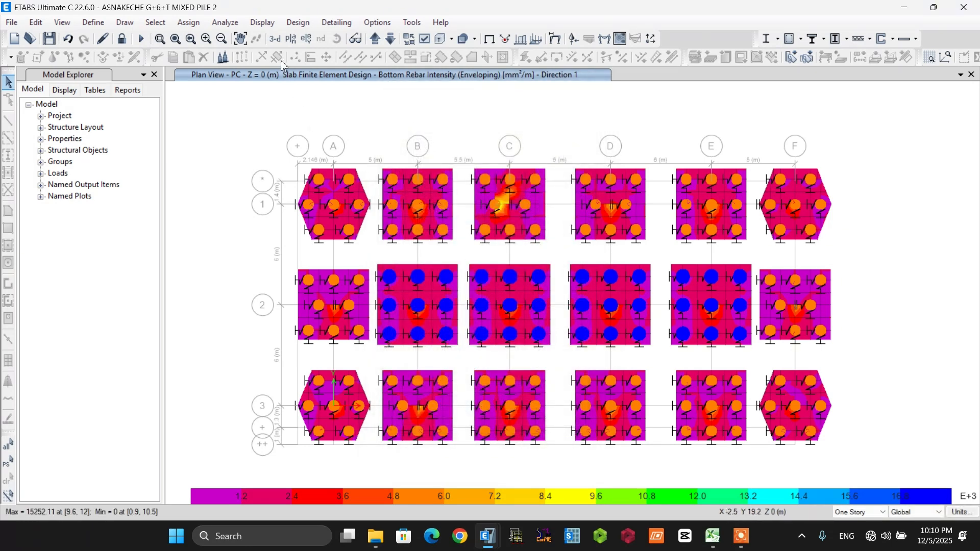
left_click(298, 22)
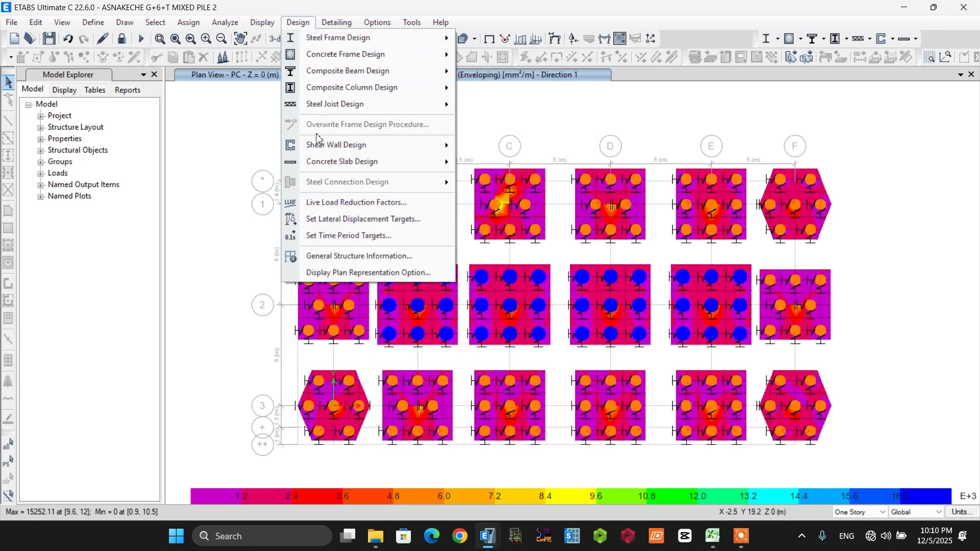
mouse_move(318, 164)
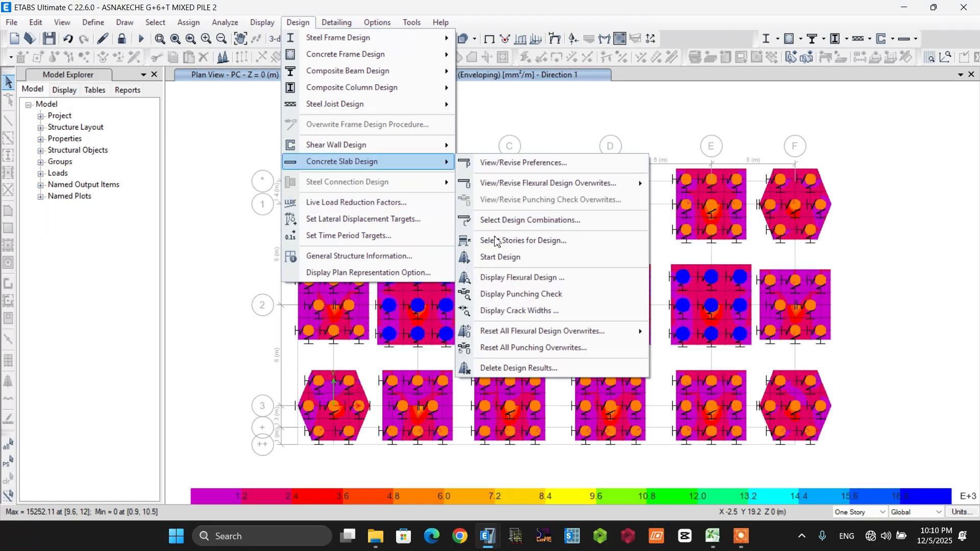
left_click(508, 259)
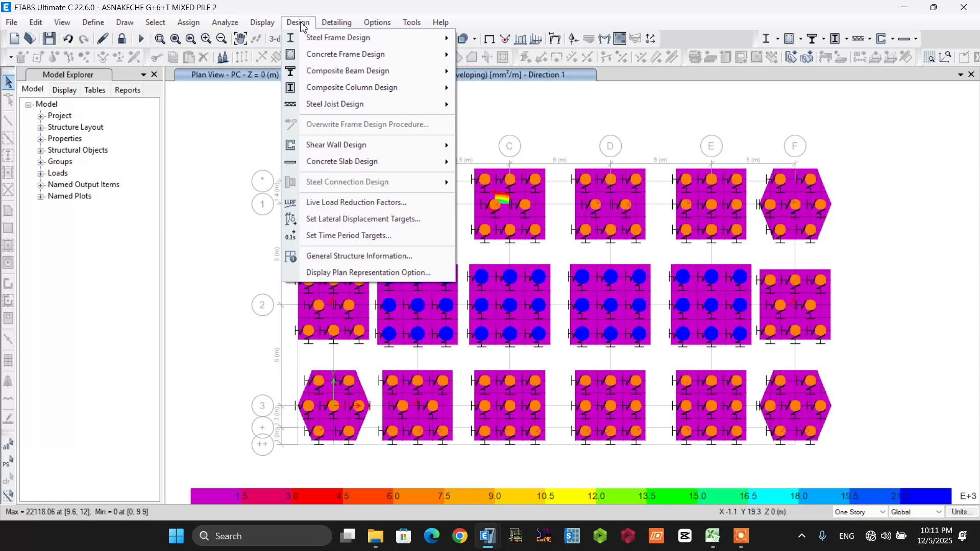
Display the punching shear check of the pile caps in the PC plan and inspect the ratios
mouse_move(327, 162)
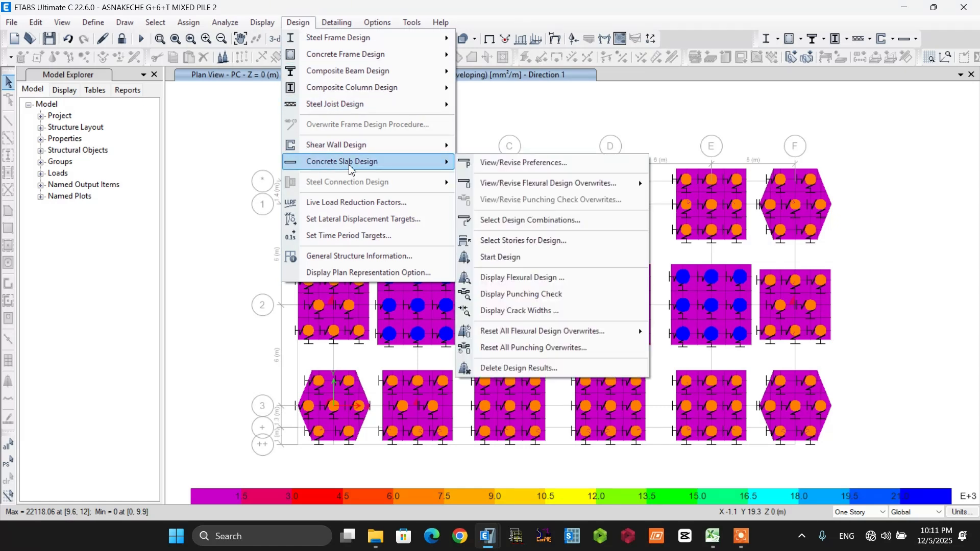
left_click(521, 300)
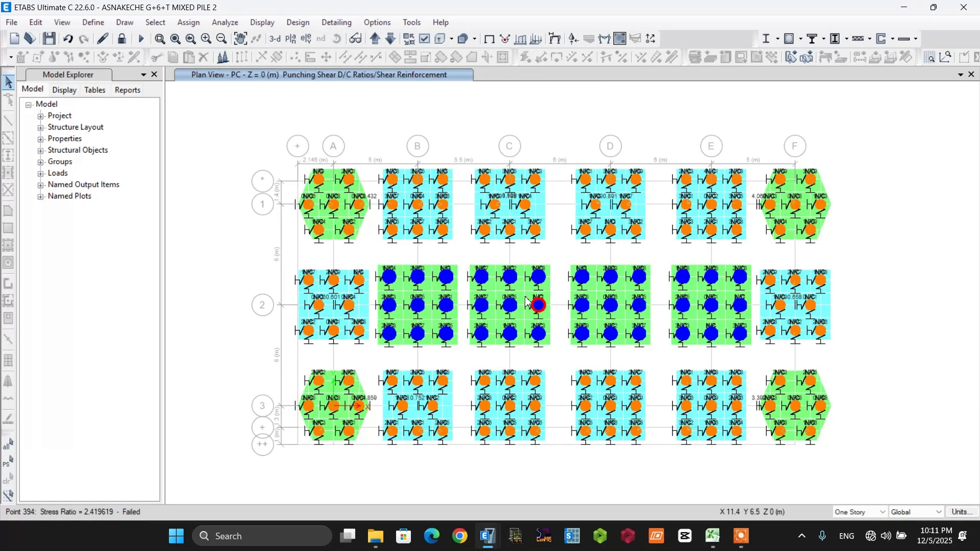
scroll(337, 204, "up", 3)
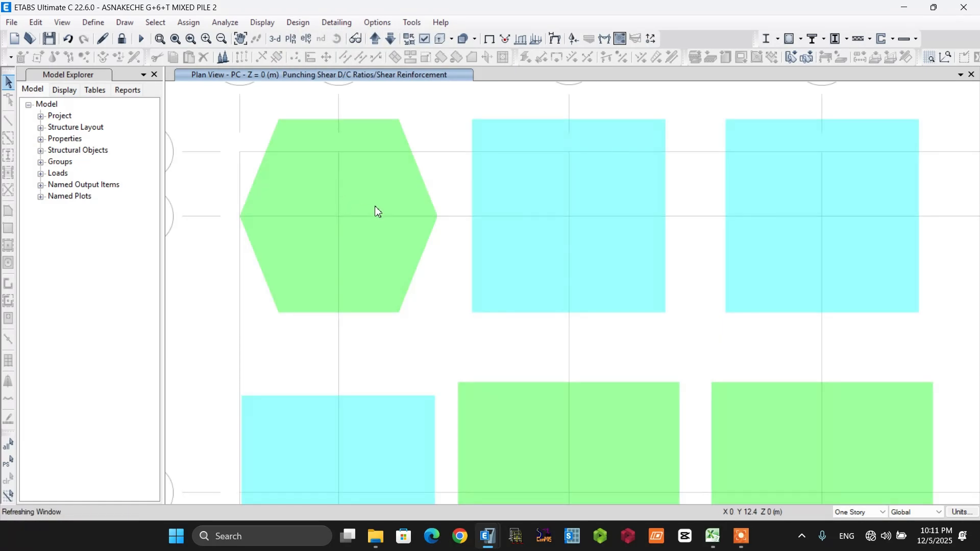
scroll(363, 205, "down", 3)
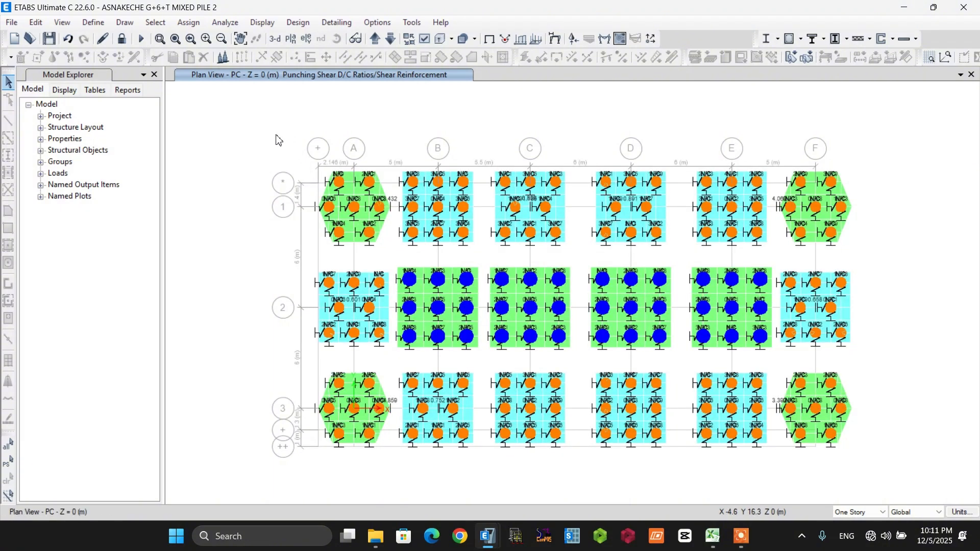
Select all frames with the PILE 60cm and PILE80cm section properties
left_click(158, 24)
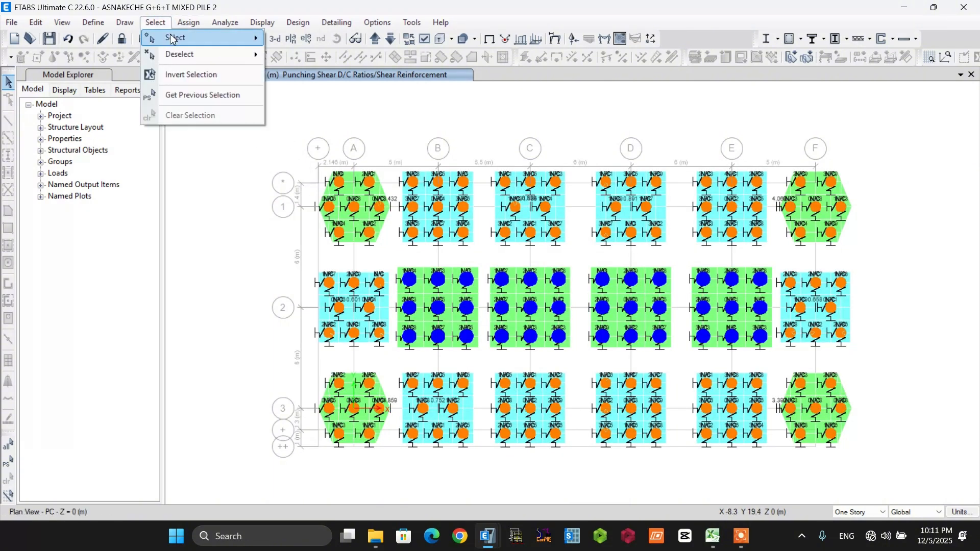
mouse_move(169, 38)
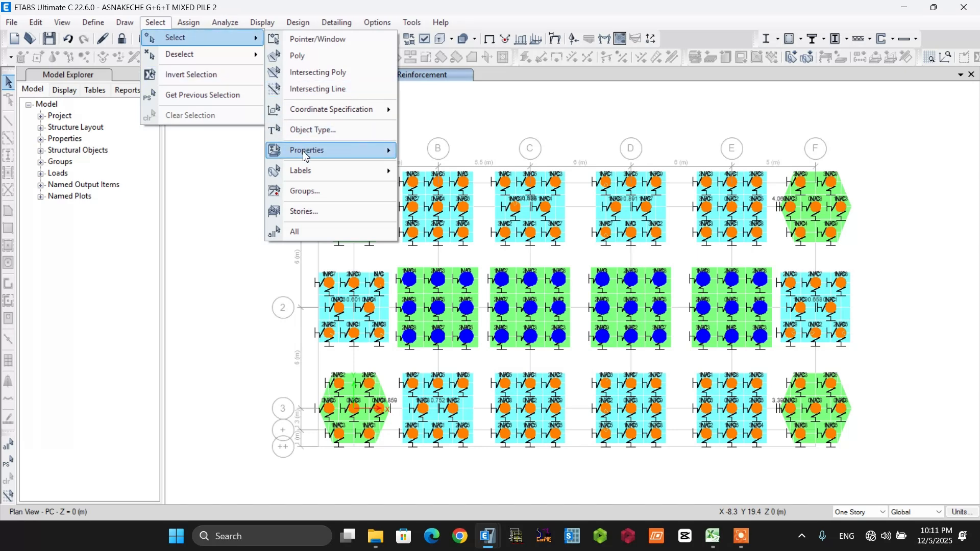
mouse_move(307, 153)
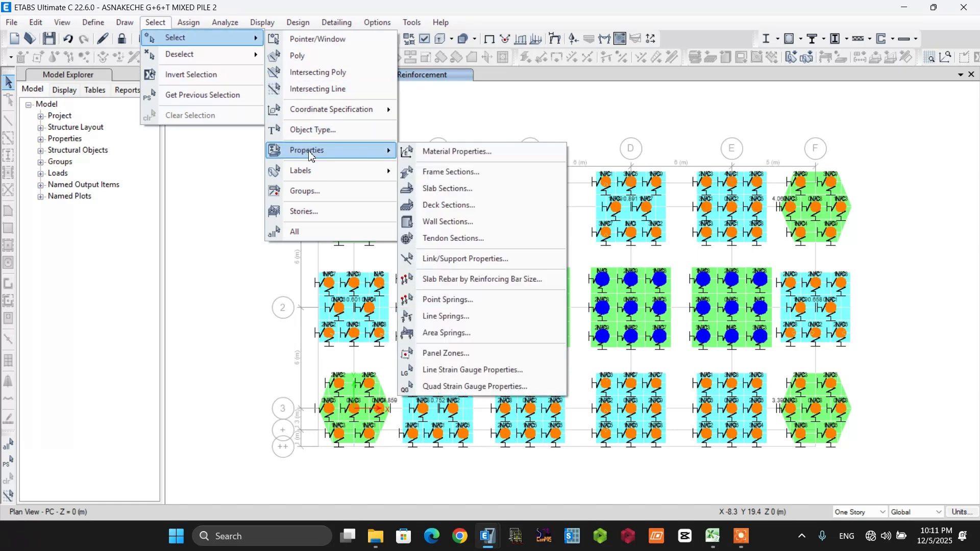
left_click(466, 176)
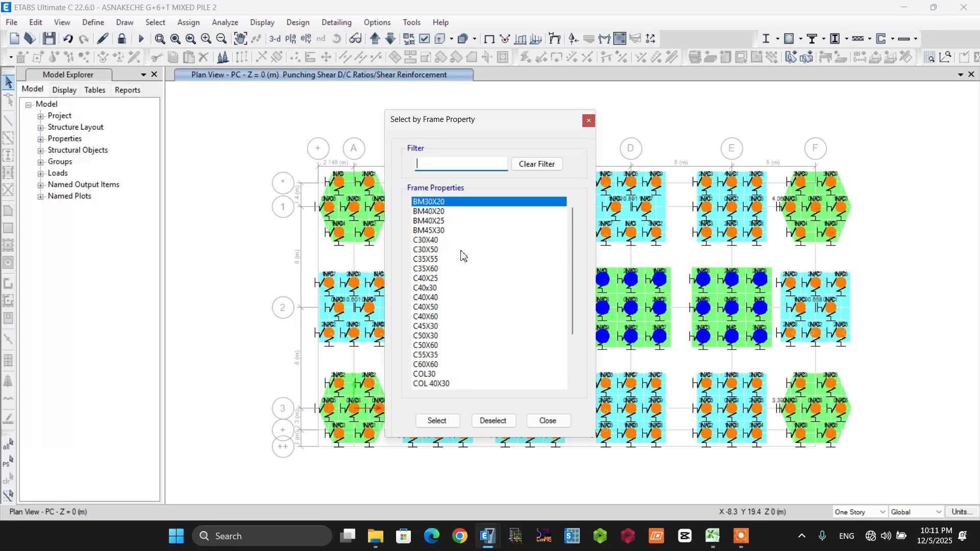
scroll(467, 353, "down", 3)
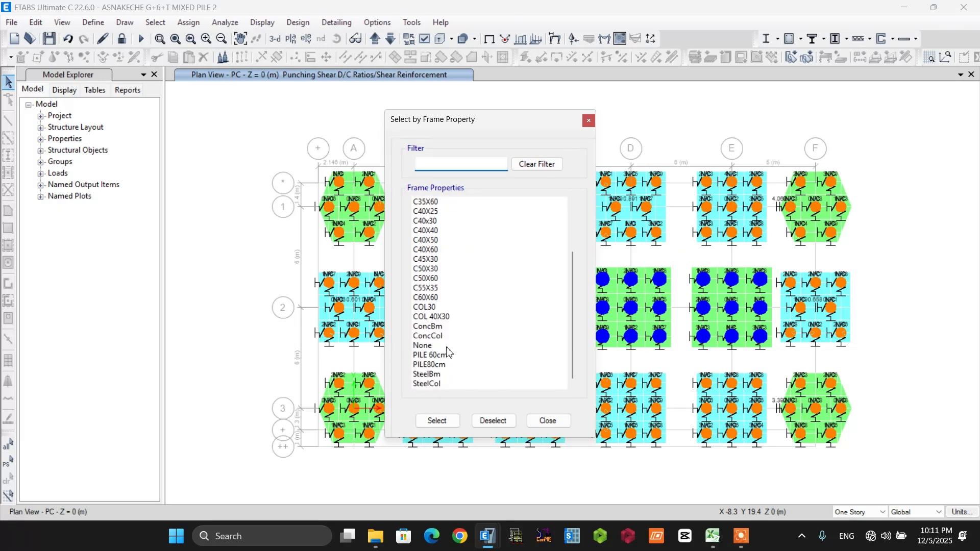
double_click(440, 367)
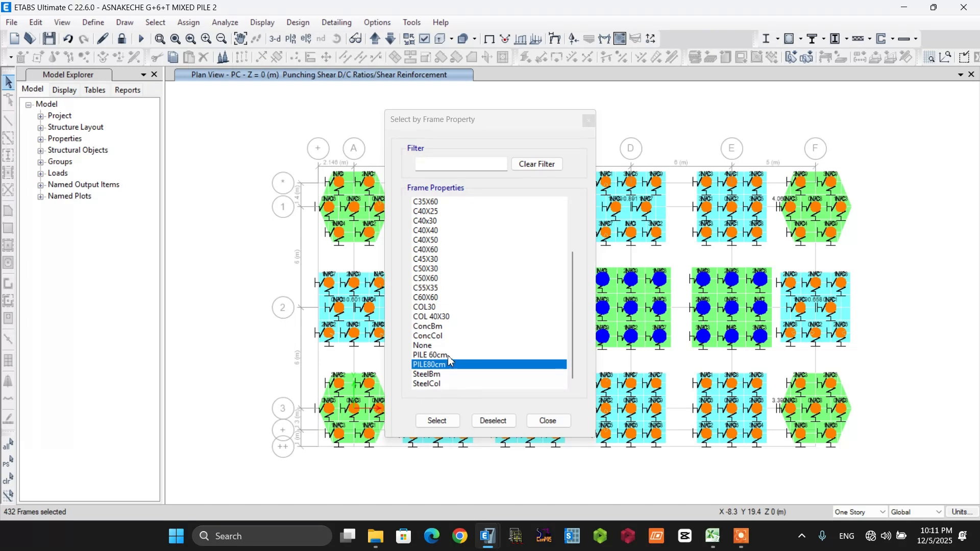
left_click(449, 357, "ctrl")
left_click(438, 422)
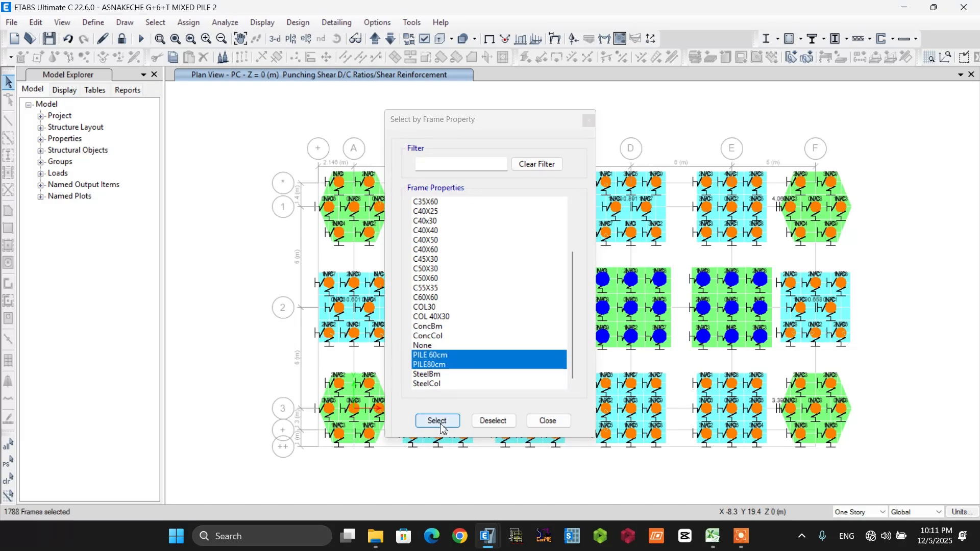
left_click(547, 421)
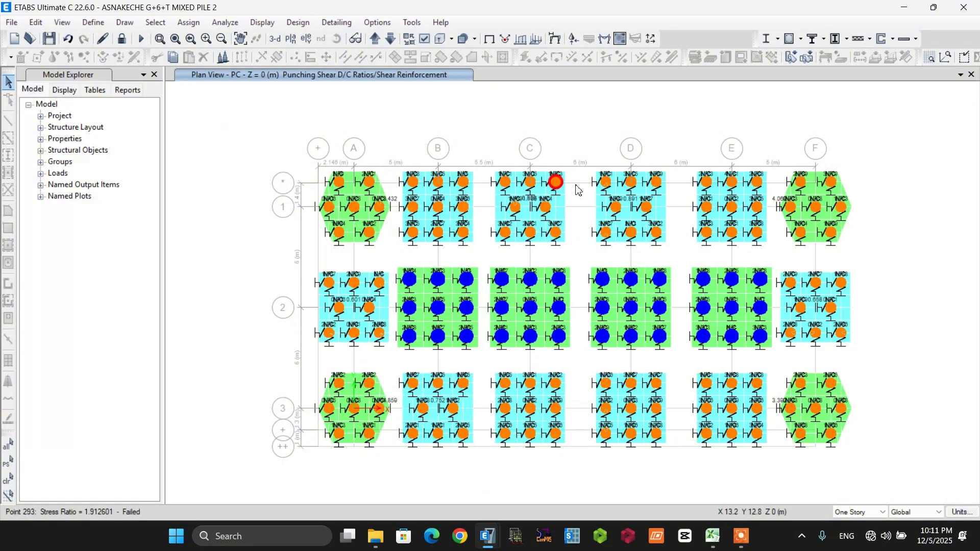
Isolate the selected piles and invert the visibility to leave only the pile caps, then inspect their punching ratios
right_click(578, 125)
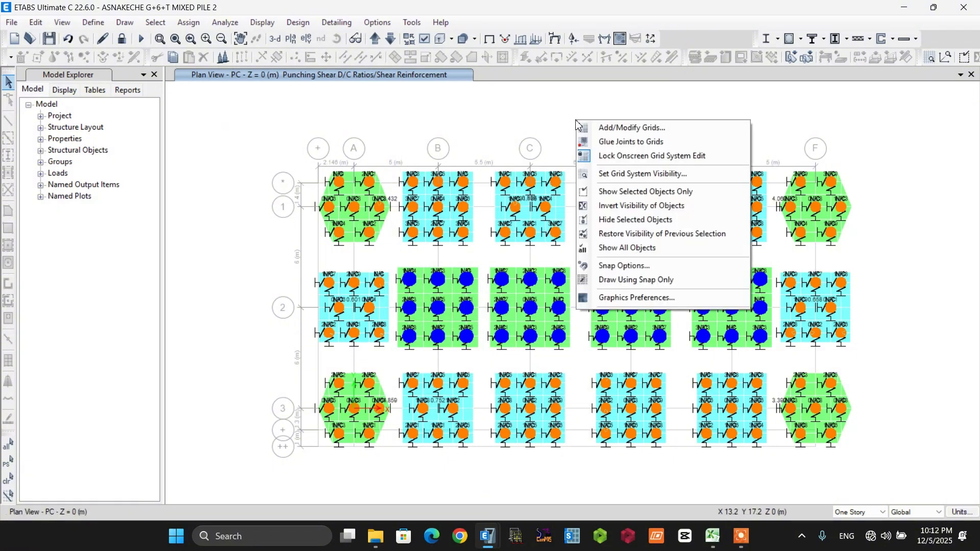
left_click(615, 191)
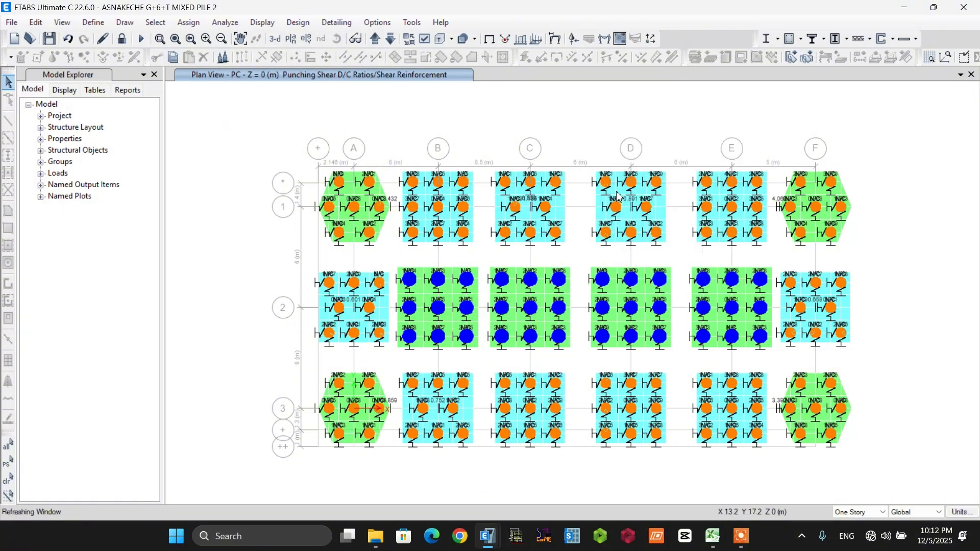
right_click(563, 110)
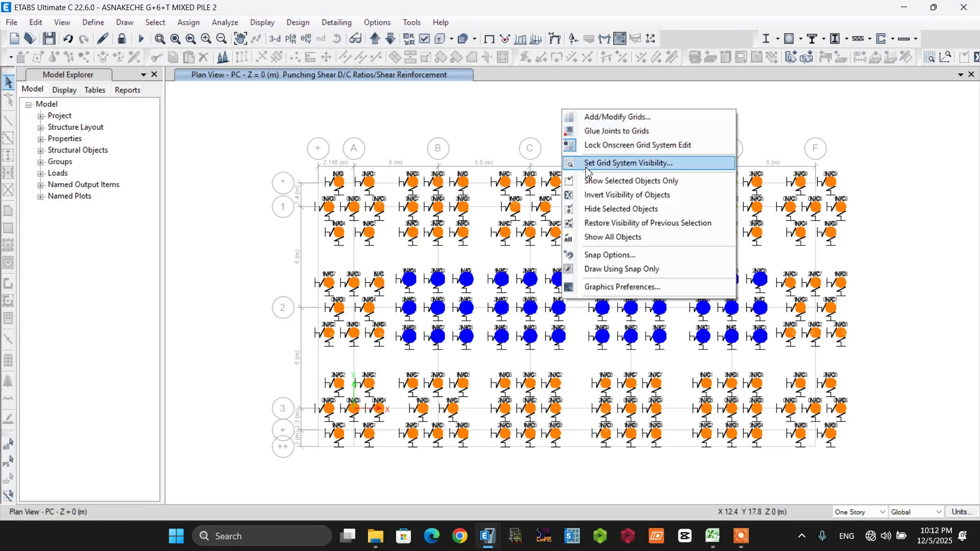
left_click(616, 196)
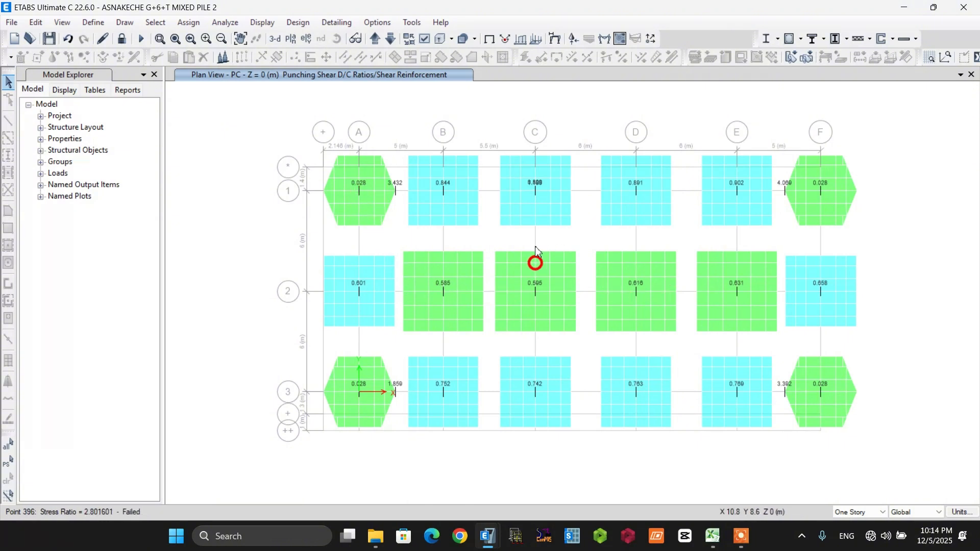
scroll(396, 191, "up", 3)
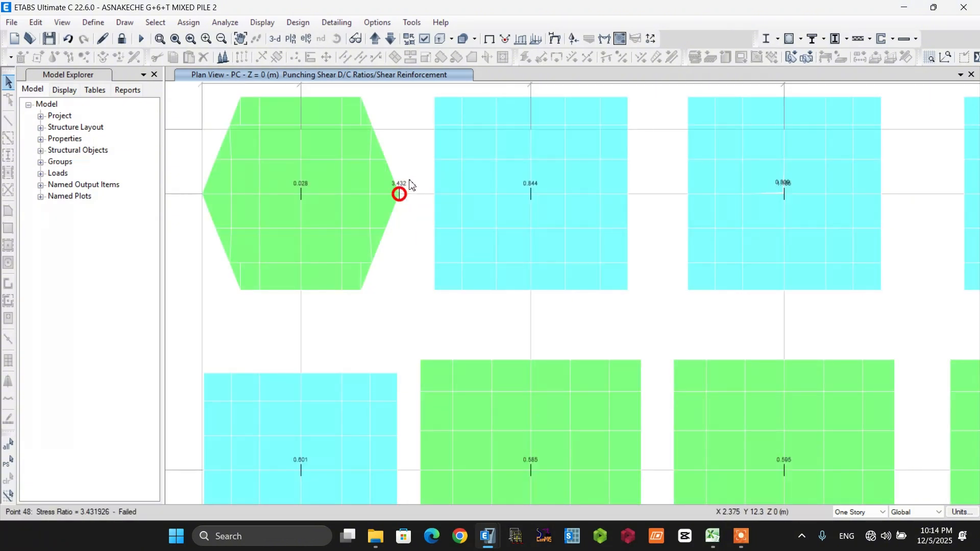
scroll(361, 205, "down", 3)
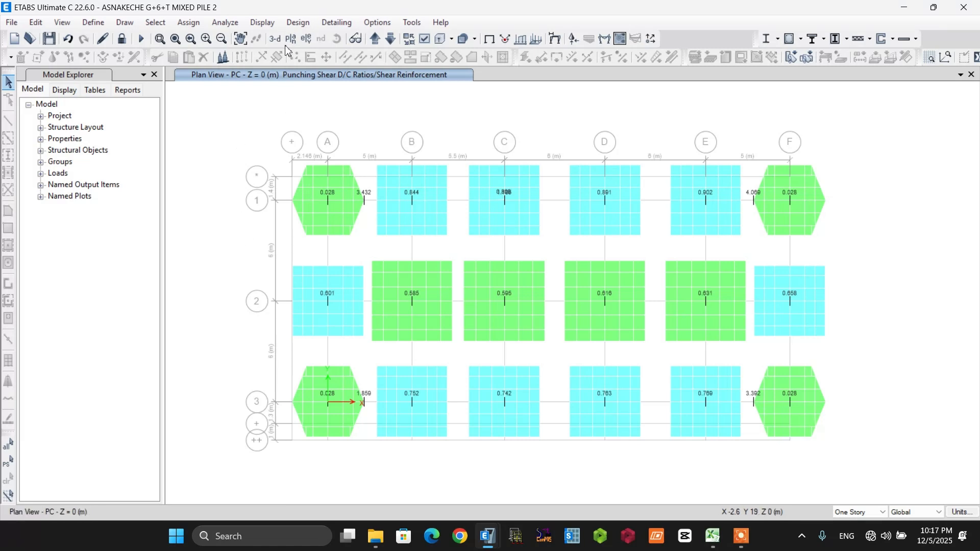
Display the finite element based enveloping flexural reinforcement for Direction 1 bottom rebar with minimum reinforcing imposed, and read the intensity at cap A-1
left_click(298, 22)
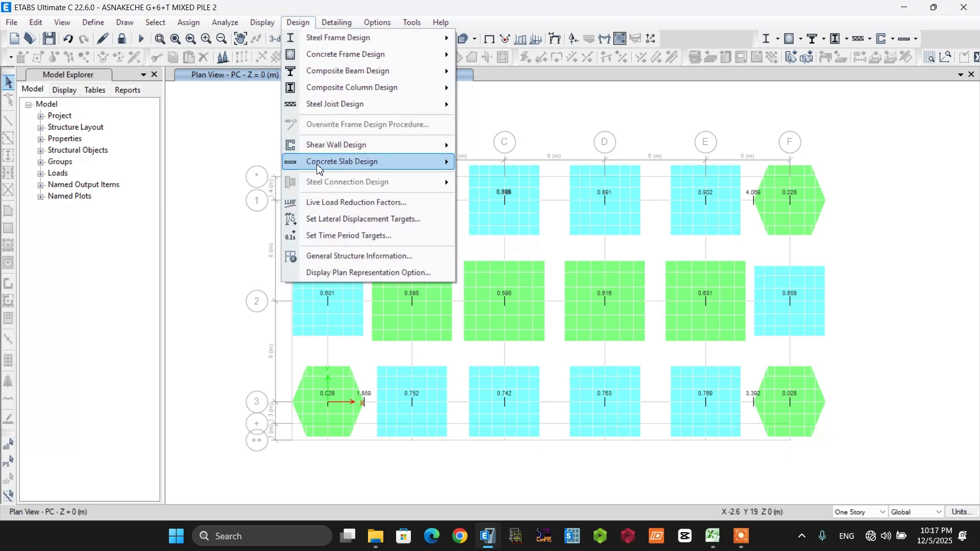
mouse_move(320, 166)
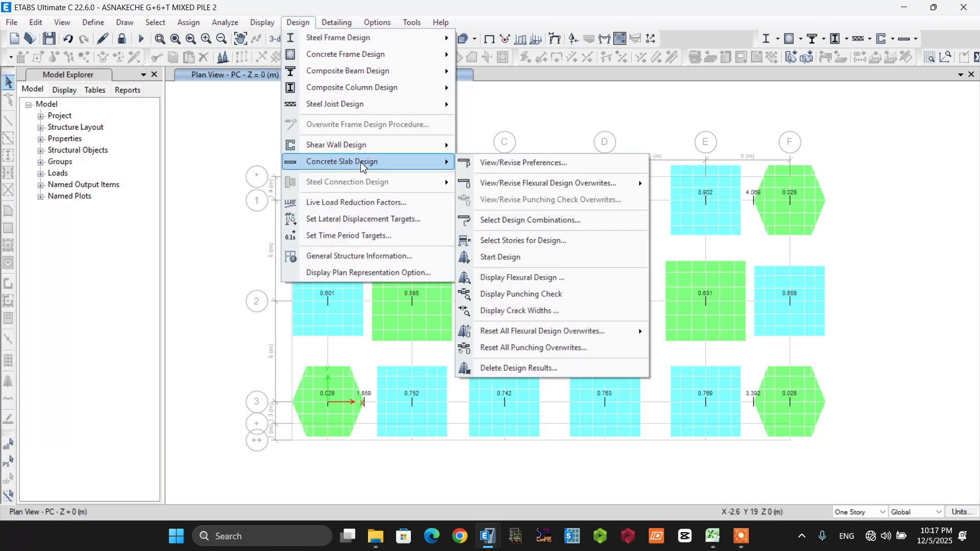
left_click(510, 279)
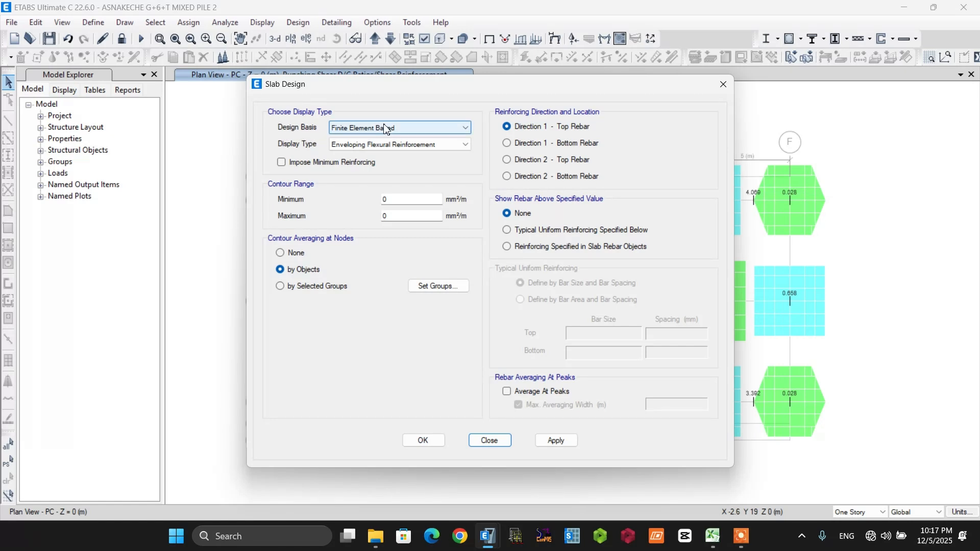
left_click(363, 128)
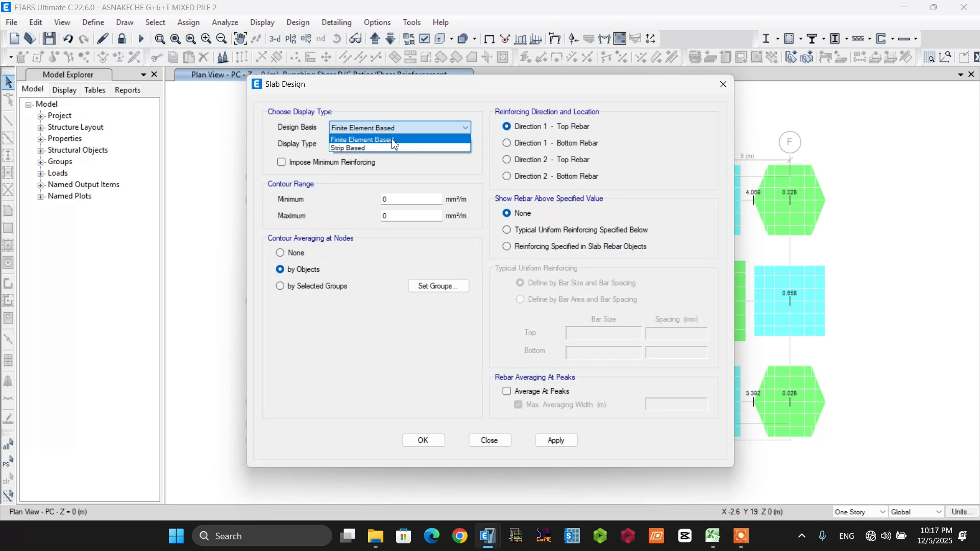
left_click(359, 139)
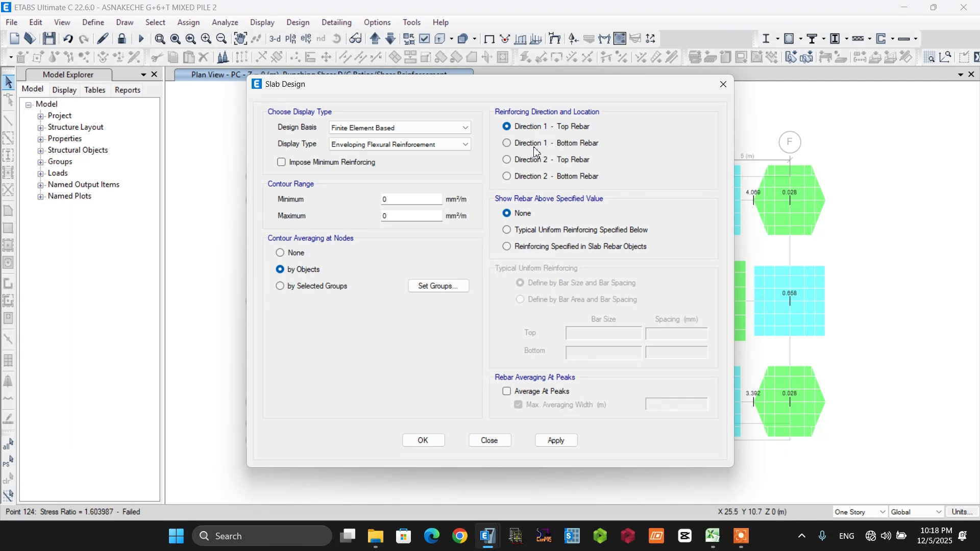
left_click(507, 144)
left_click(281, 162)
left_click(422, 442)
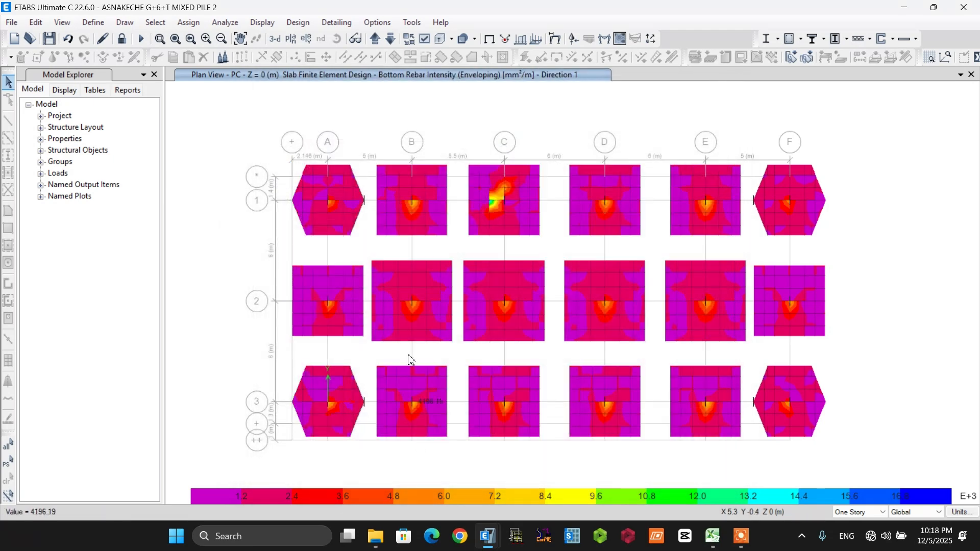
mouse_move(330, 209)
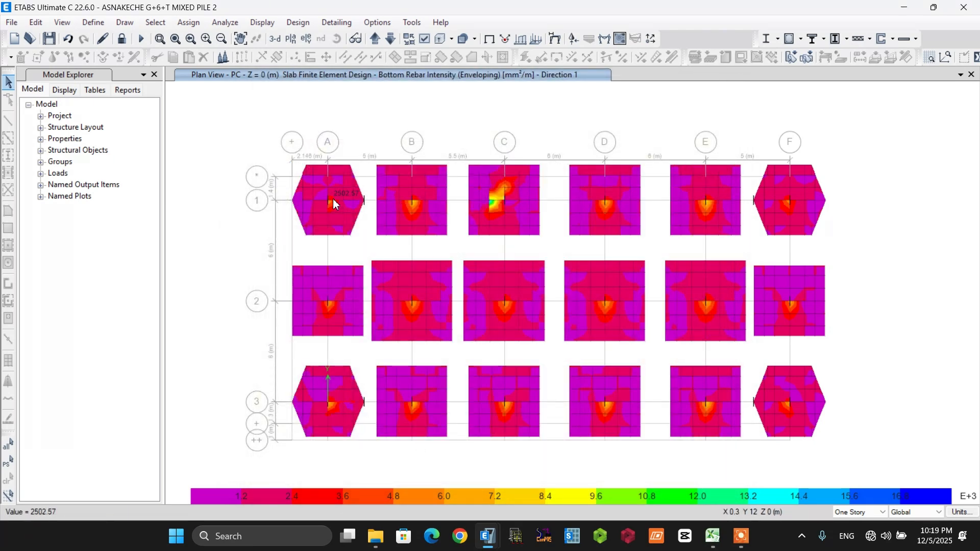